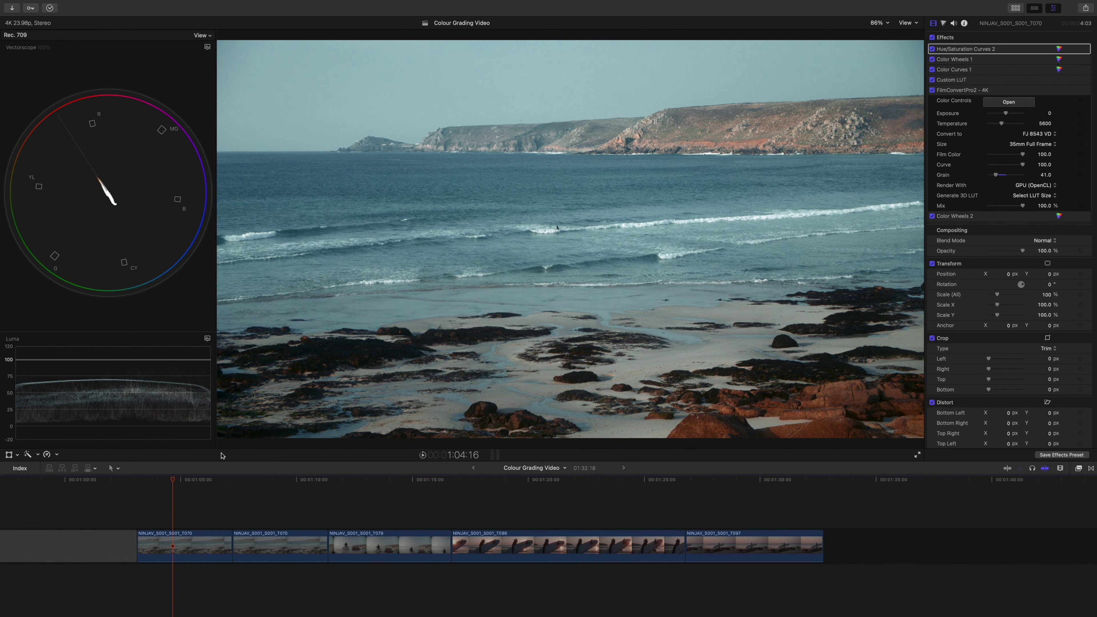
- Scrub back through the graded first clip, then put the playhead on the ungraded second clip
{"action": "left_click_drag", "start_coordinate": [172, 483], "coordinate": [138, 487]}
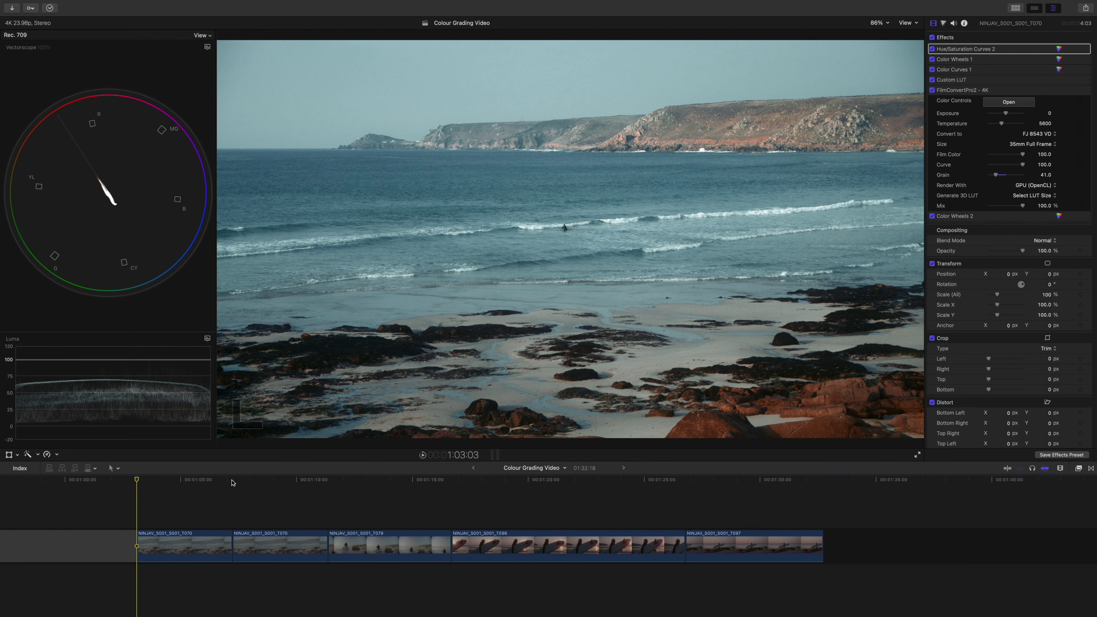
{"action": "left_click", "coordinate": [246, 479]}
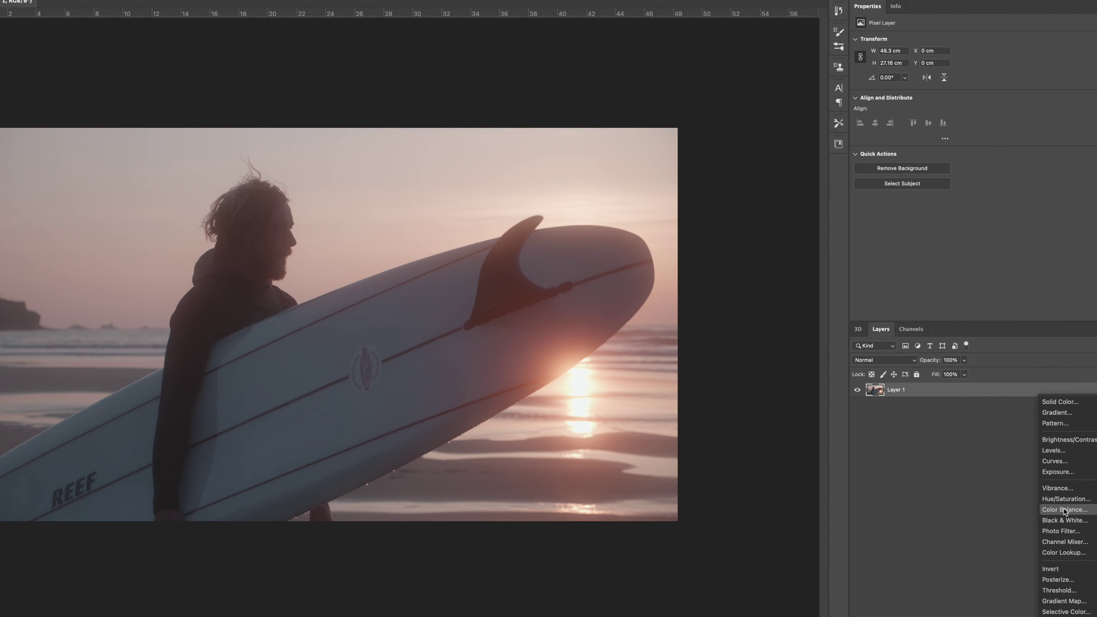
- Add a Color Balance layer, enter 'New LUT', and set the shadows' cyan-red balance to +3
{"action": "left_click", "coordinate": [1058, 514]}
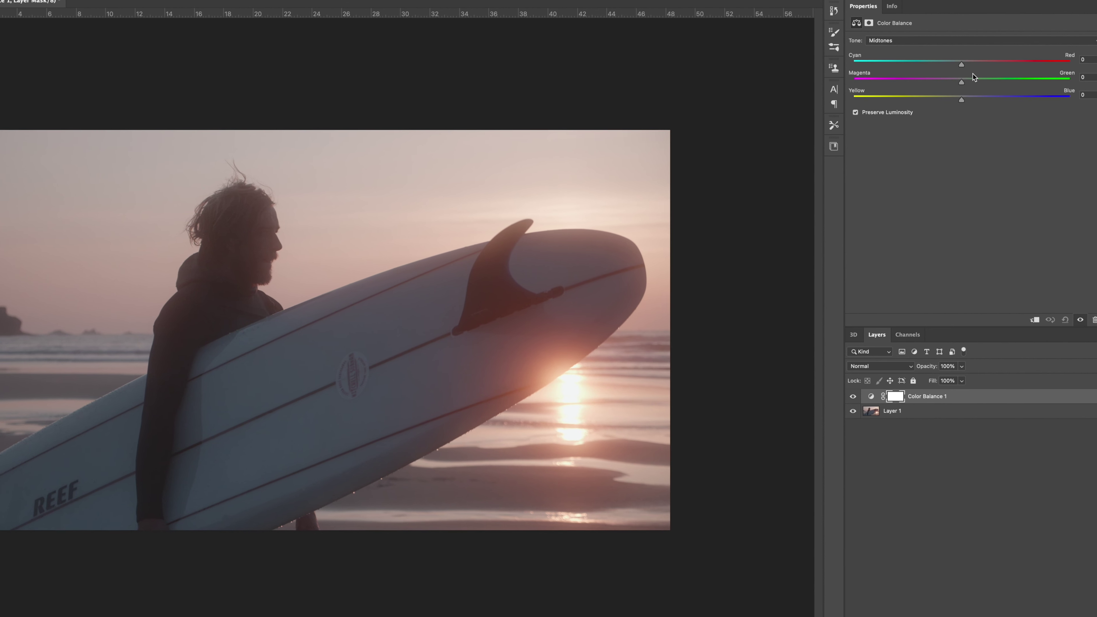
{"action": "left_click", "coordinate": [952, 42]}
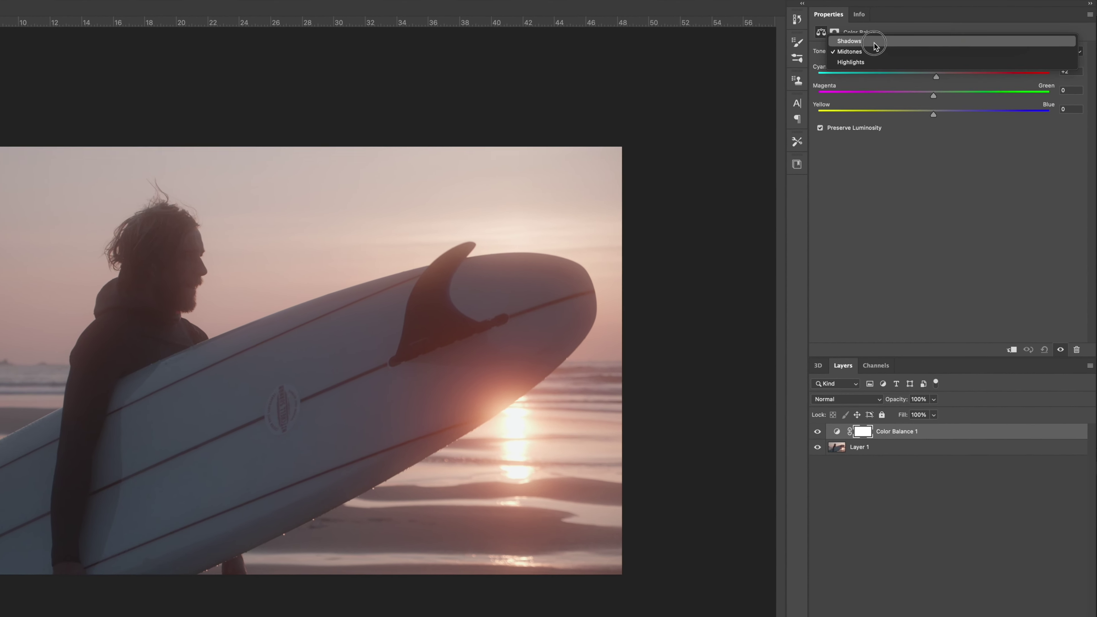
{"action": "left_click", "coordinate": [898, 33]}
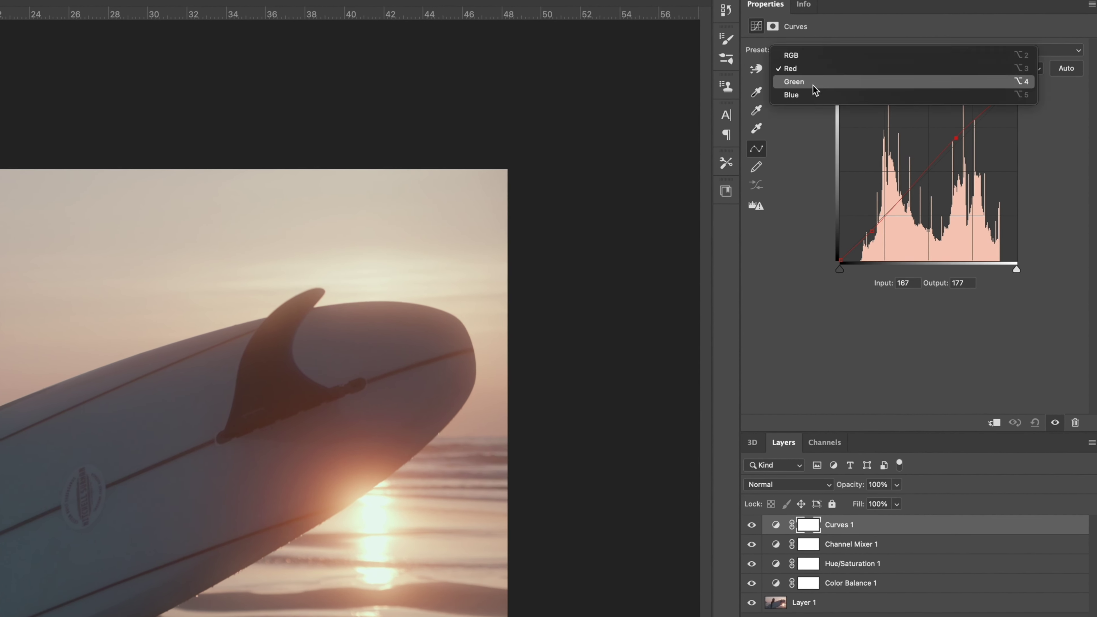
{"action": "left_click", "coordinate": [869, 81]}
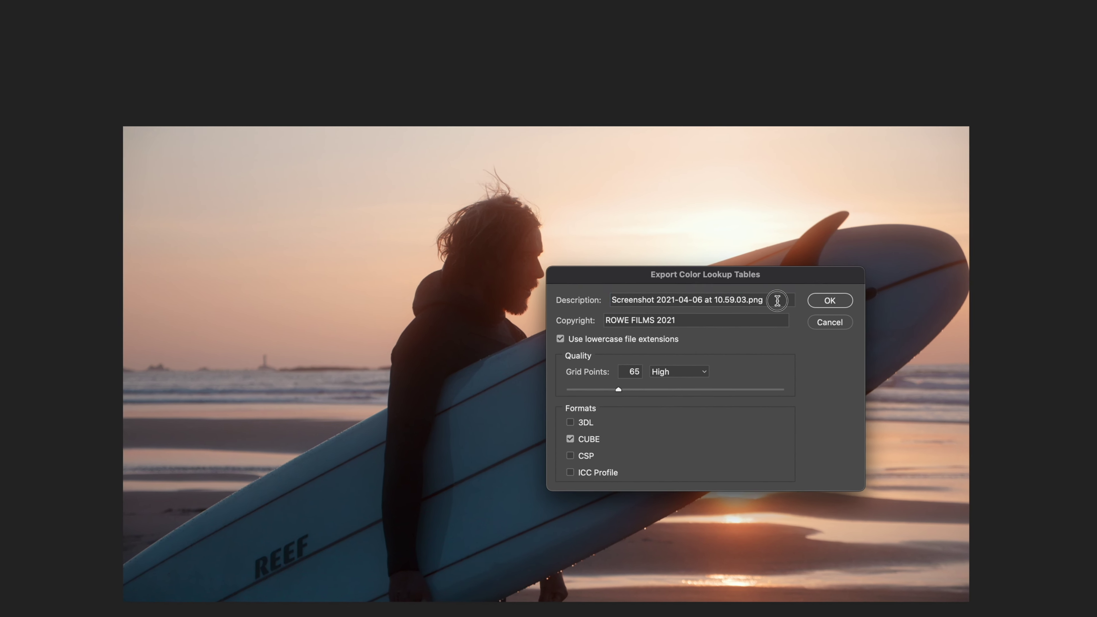
{"action": "type", "text": "New LUT"}
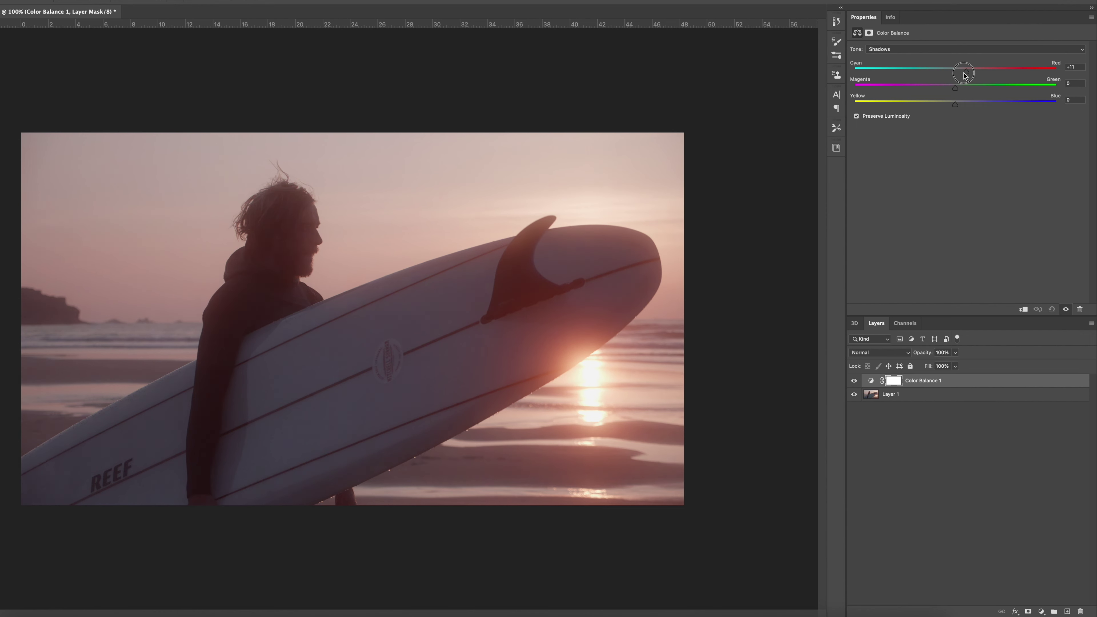
{"action": "left_click_drag", "start_coordinate": [965, 75], "coordinate": [958, 73]}
- Add a Hue/Saturation layer, shift the Reds' hue to +4, then select the Cyans range
{"action": "left_click", "coordinate": [1041, 611]}
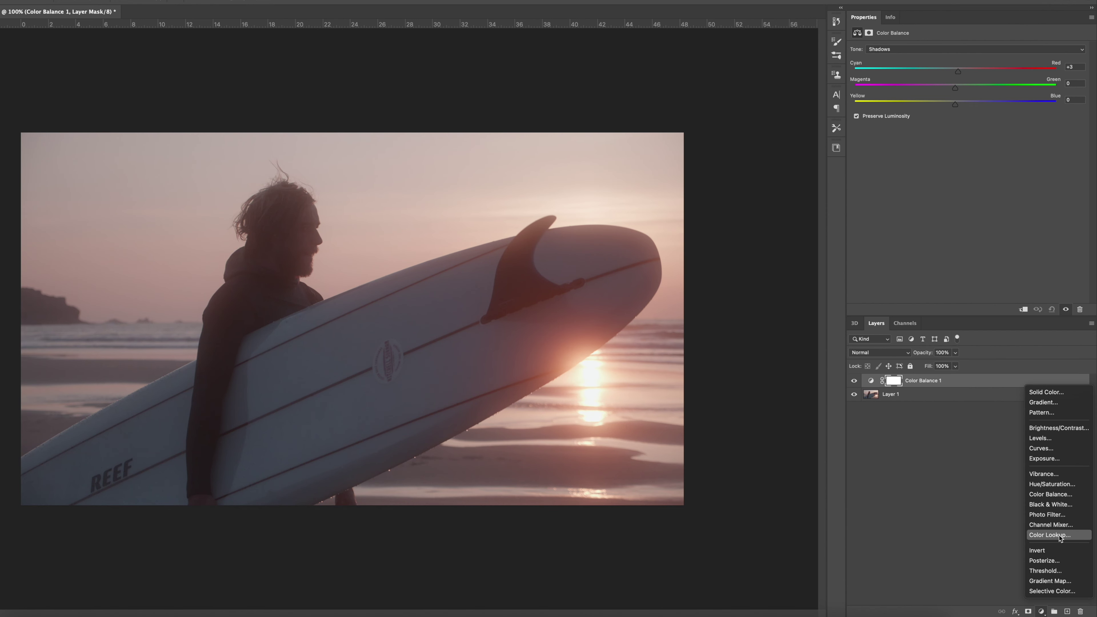
{"action": "left_click", "coordinate": [1052, 484]}
{"action": "left_click", "coordinate": [897, 59]}
{"action": "left_click", "coordinate": [896, 75]}
{"action": "left_click_drag", "start_coordinate": [971, 81], "coordinate": [1009, 100]}
{"action": "left_click", "coordinate": [896, 59]}
{"action": "left_click", "coordinate": [890, 91]}
- Add a Channel Mixer layer with Blue output and its blue contribution set to +98
{"action": "left_click", "coordinate": [1041, 614]}
{"action": "left_click", "coordinate": [1050, 551]}
{"action": "left_click", "coordinate": [972, 60]}
{"action": "left_click", "coordinate": [889, 82]}
{"action": "left_click_drag", "start_coordinate": [1014, 139], "coordinate": [1013, 140]}
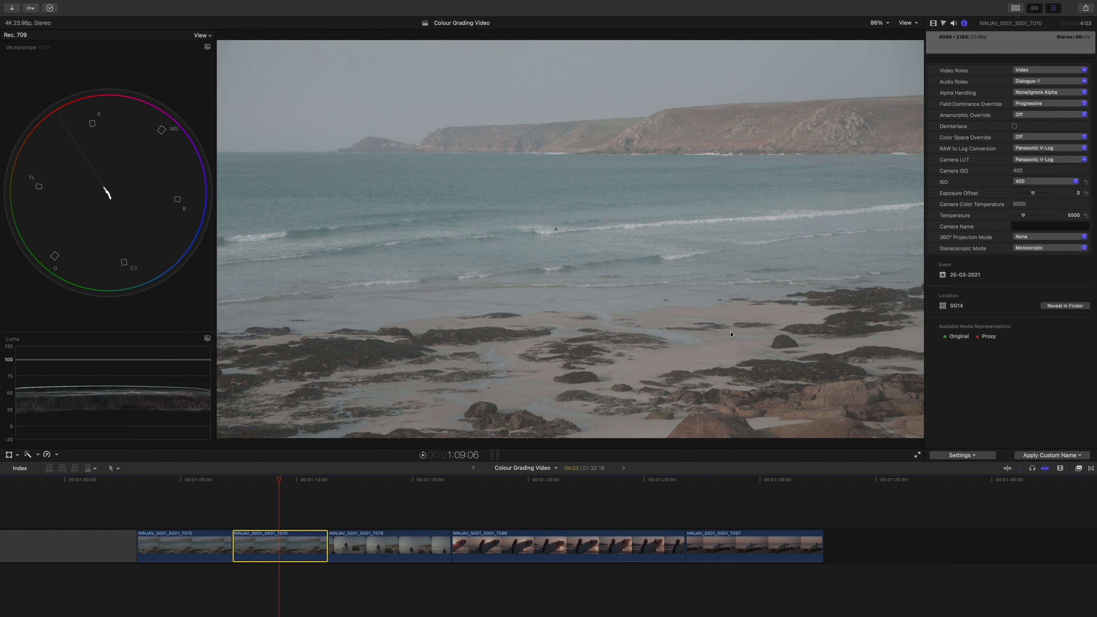
{"action": "left_click", "coordinate": [933, 23]}
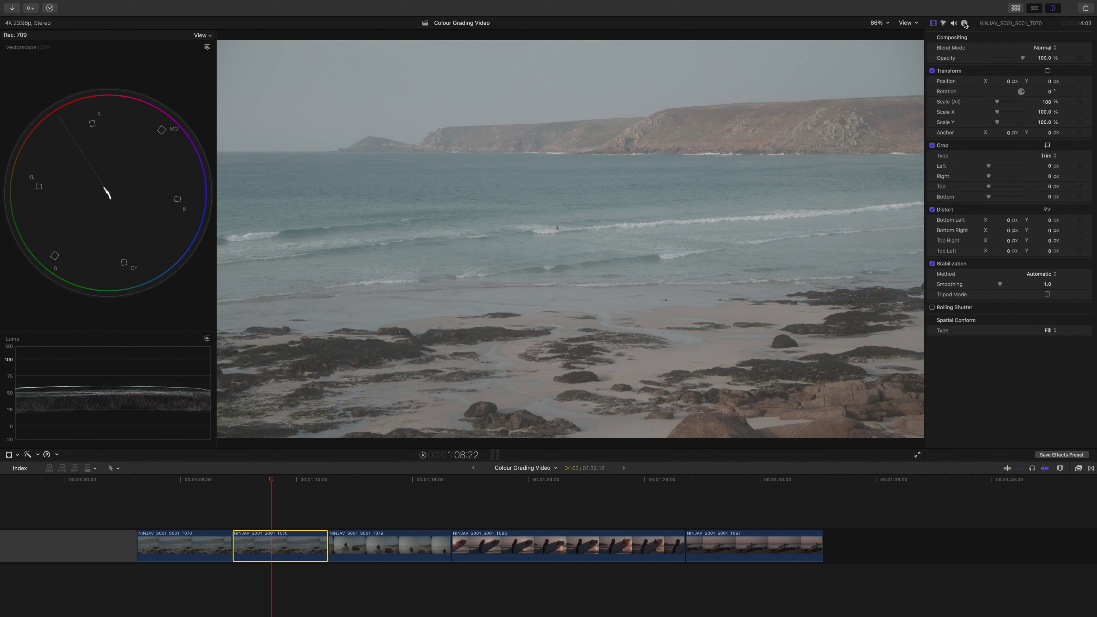
{"action": "left_click", "coordinate": [964, 23]}
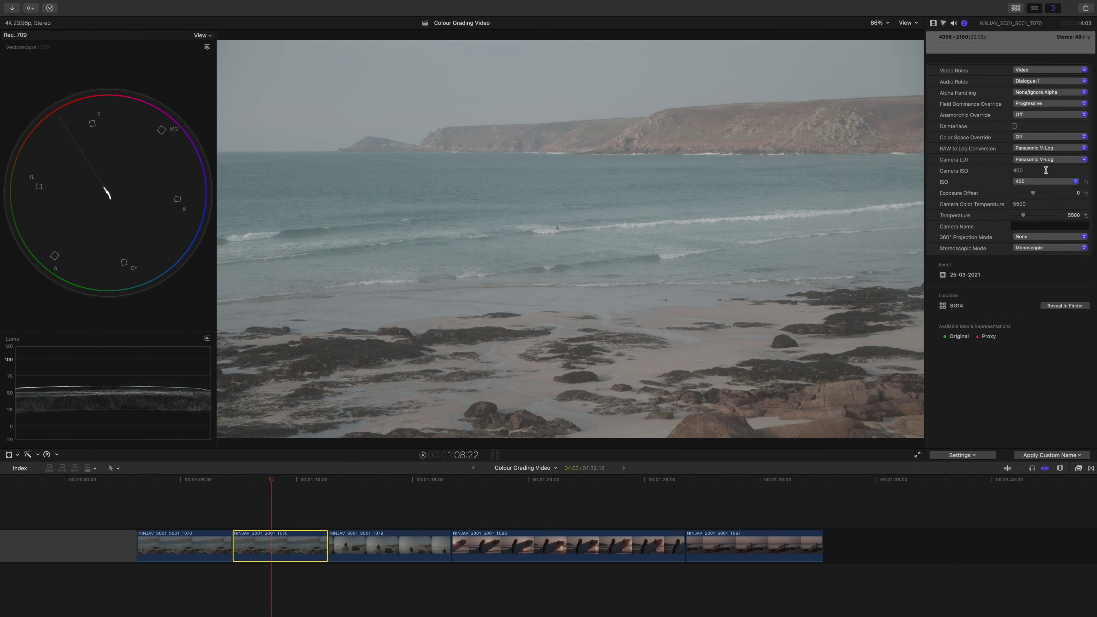
{"action": "left_click", "coordinate": [1020, 182]}
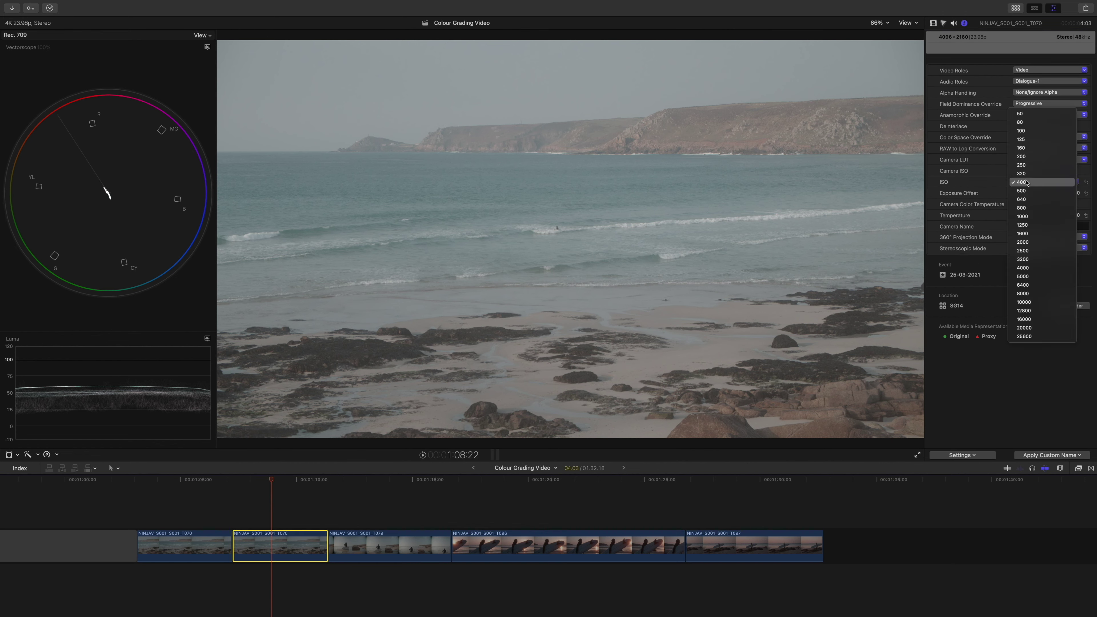
{"action": "left_click", "coordinate": [1004, 201]}
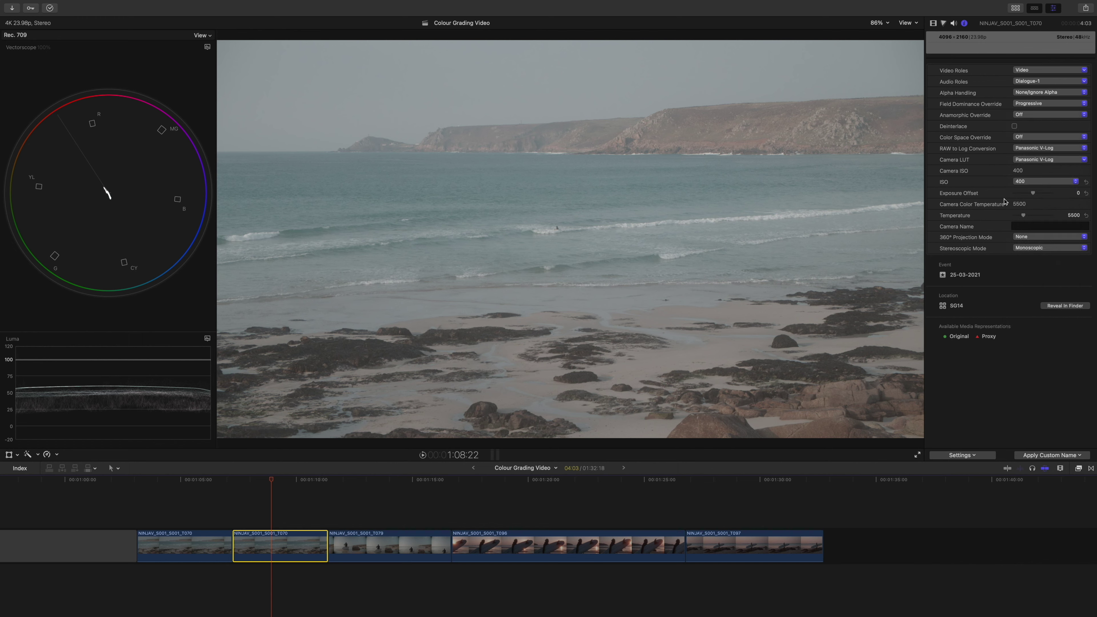
{"action": "mouse_move", "coordinate": [1023, 216]}
{"action": "left_mouse_down"}
{"action": "mouse_move", "coordinate": [1036, 216]}
{"action": "mouse_move", "coordinate": [1024, 216]}
{"action": "left_mouse_up"}
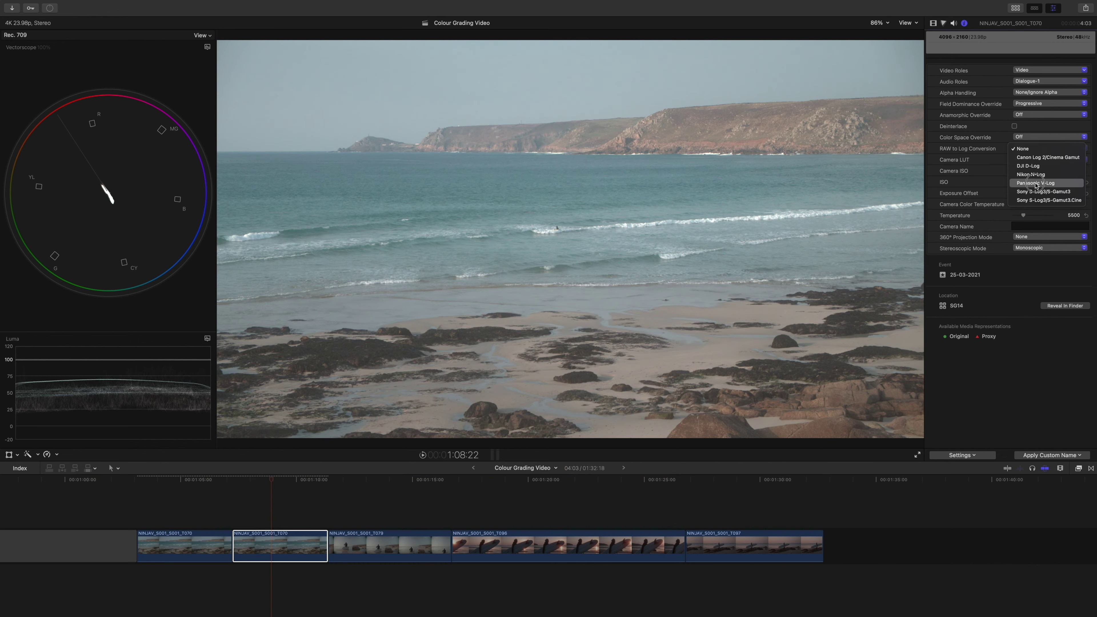
{"action": "left_click", "coordinate": [1050, 159]}
{"action": "left_click", "coordinate": [1037, 149]}
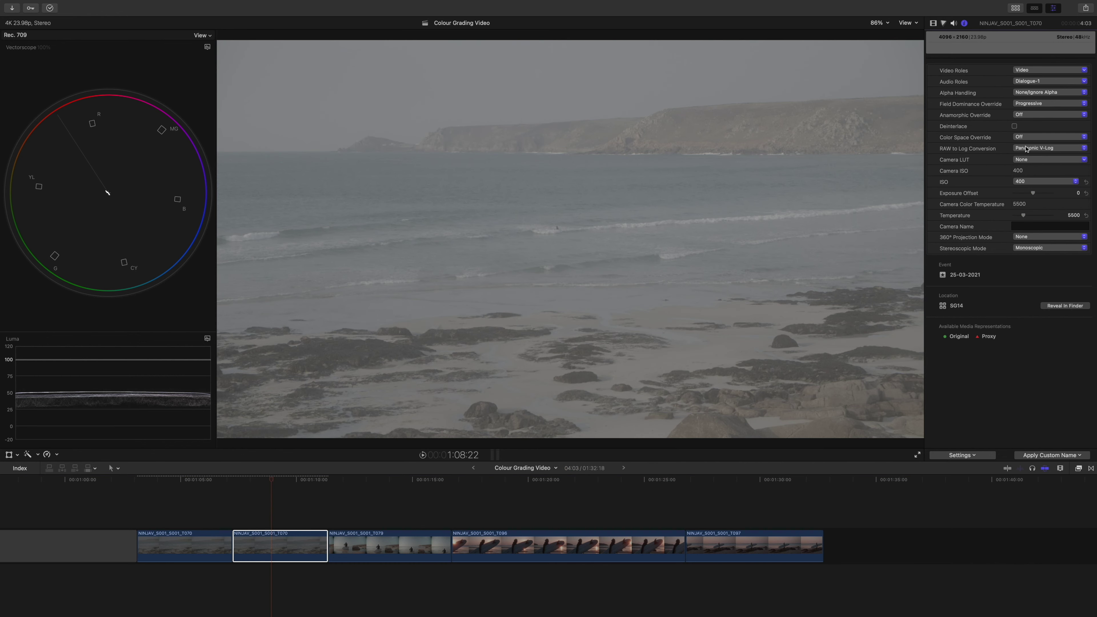
{"action": "left_click", "coordinate": [1035, 159]}
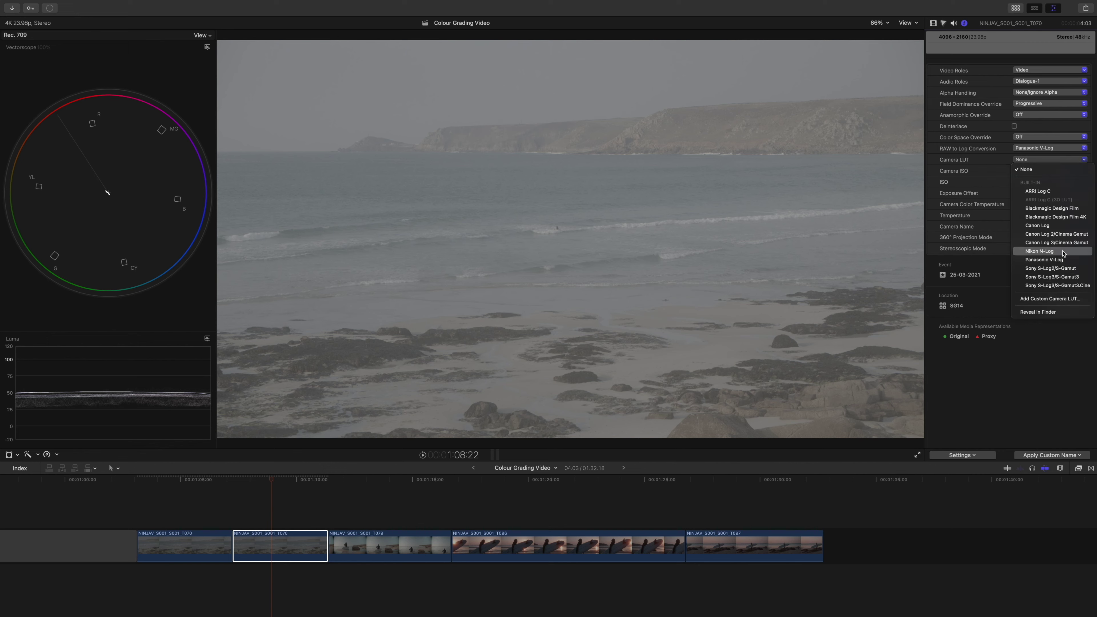
{"action": "left_click", "coordinate": [1043, 259]}
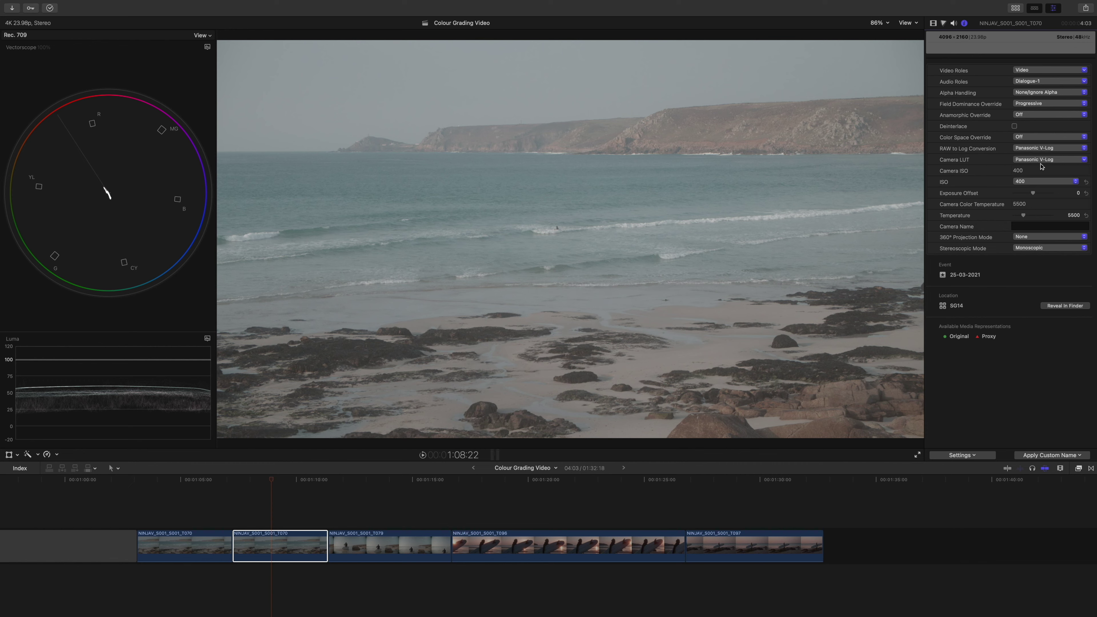
{"action": "left_click", "coordinate": [1042, 161]}
{"action": "left_click", "coordinate": [1040, 260]}
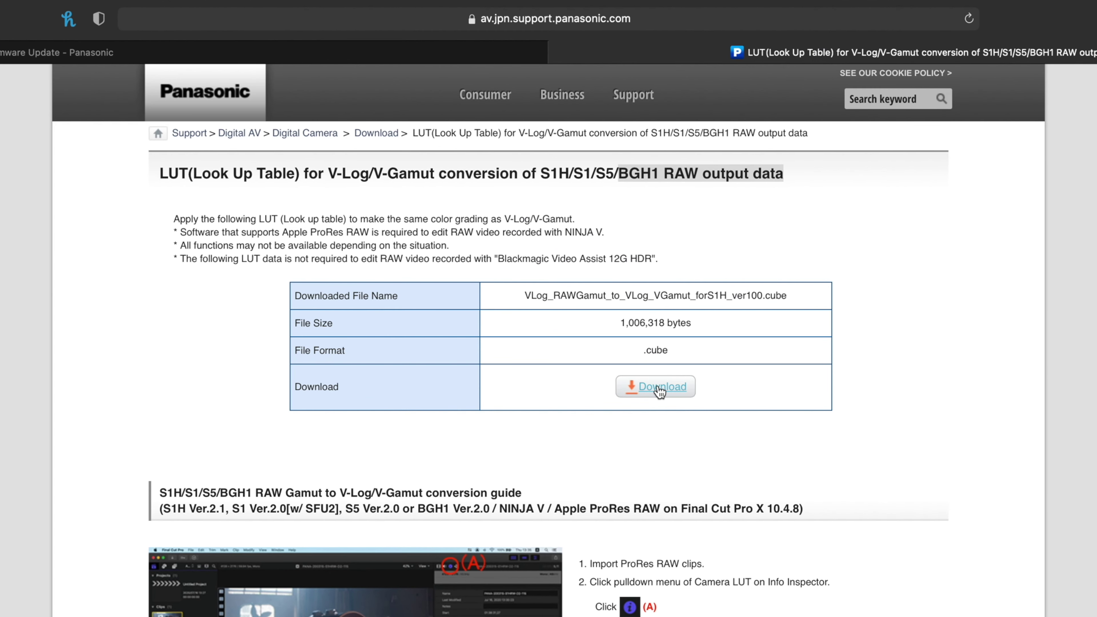
- Download the V-Log/V-Gamut conversion LUT as a .cube file
{"action": "left_click", "coordinate": [646, 371]}
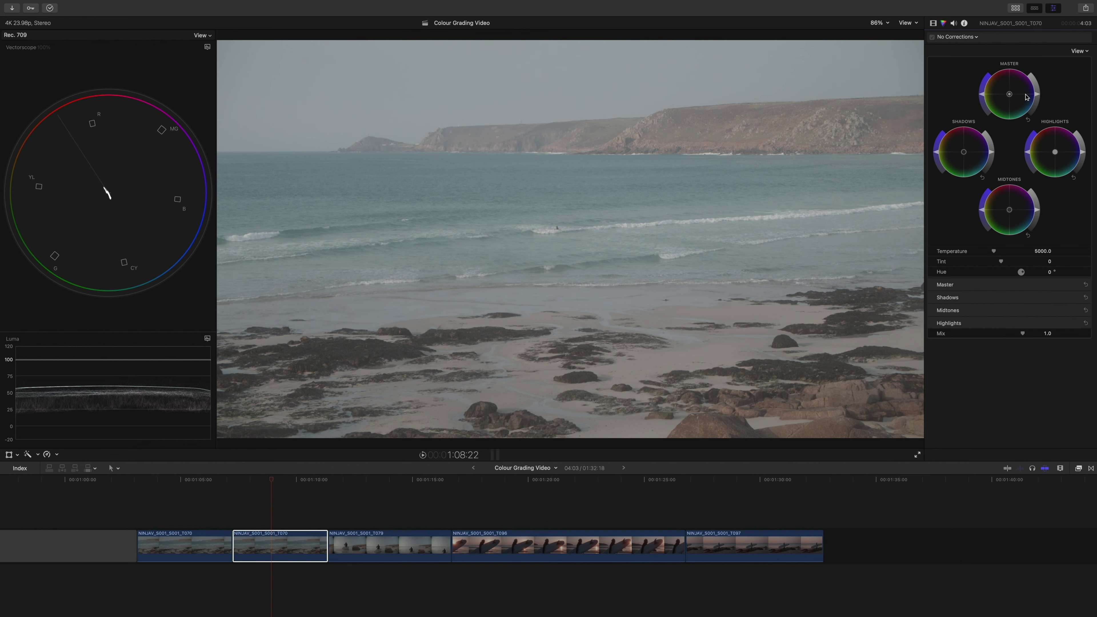
- In Color Wheels, darken the shadows, brighten the highlights and slightly boost master saturation
{"action": "left_click_drag", "start_coordinate": [990, 154], "coordinate": [989, 164]}
{"action": "left_click_drag", "start_coordinate": [1081, 156], "coordinate": [1079, 135]}
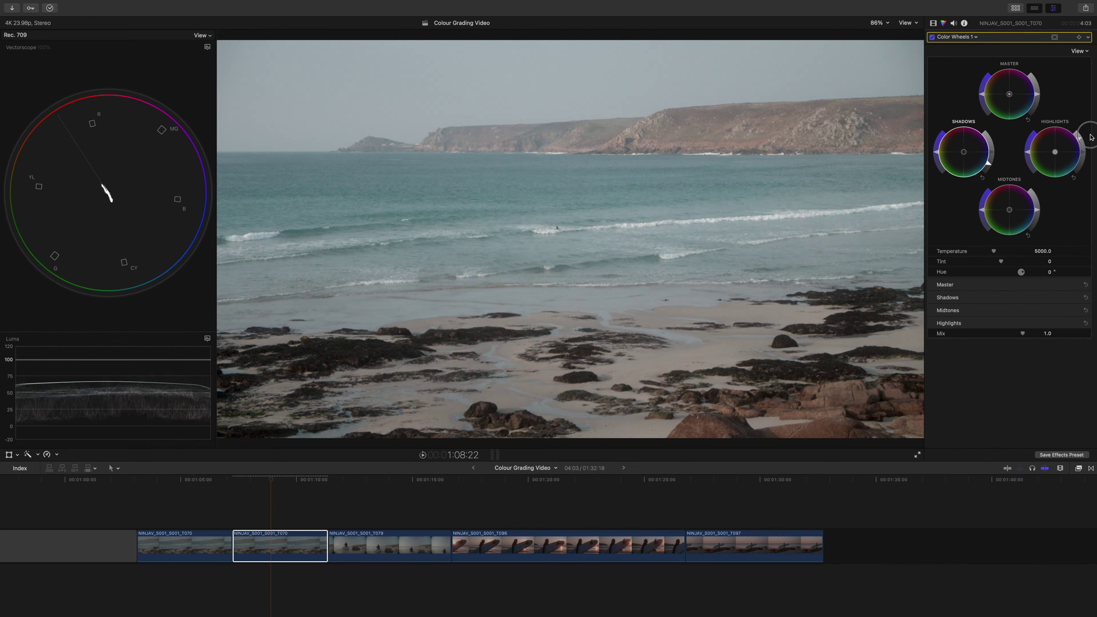
{"action": "left_click_drag", "start_coordinate": [983, 97], "coordinate": [984, 90]}
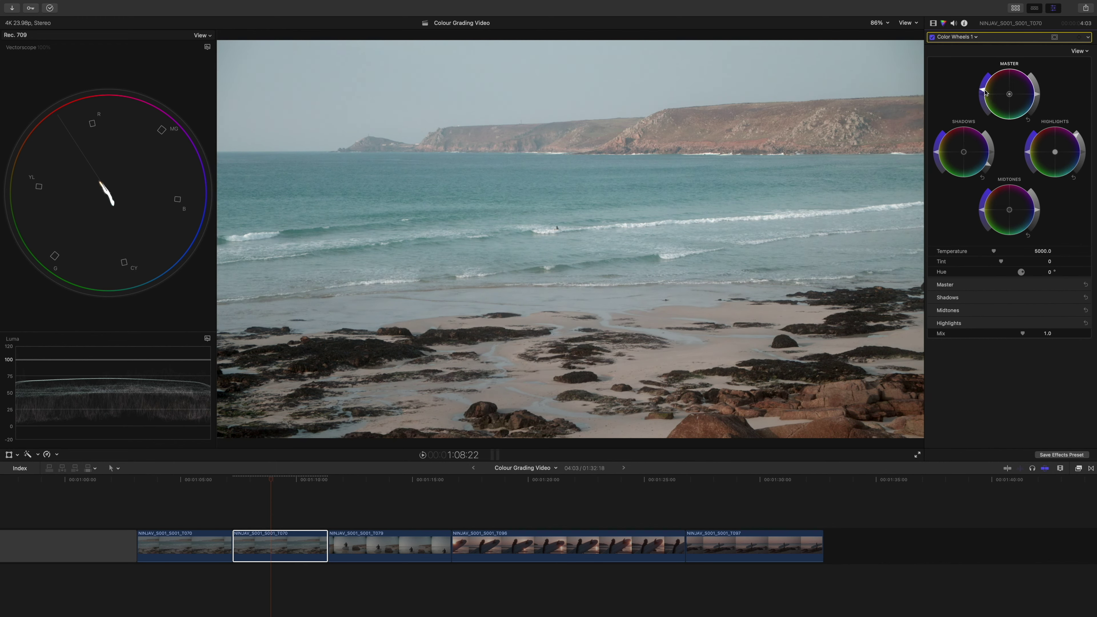
- Add Color Curves with a raised upper luma point, plus a Hue/Saturation Curves correction
{"action": "left_click", "coordinate": [974, 38]}
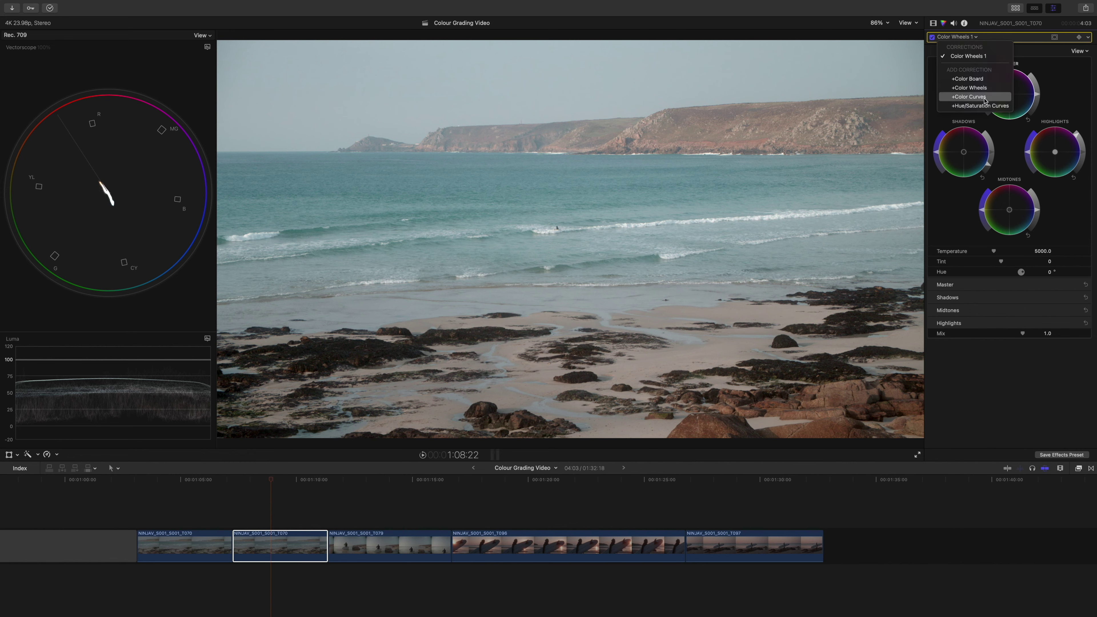
{"action": "left_click", "coordinate": [974, 104]}
{"action": "left_click", "coordinate": [989, 105]}
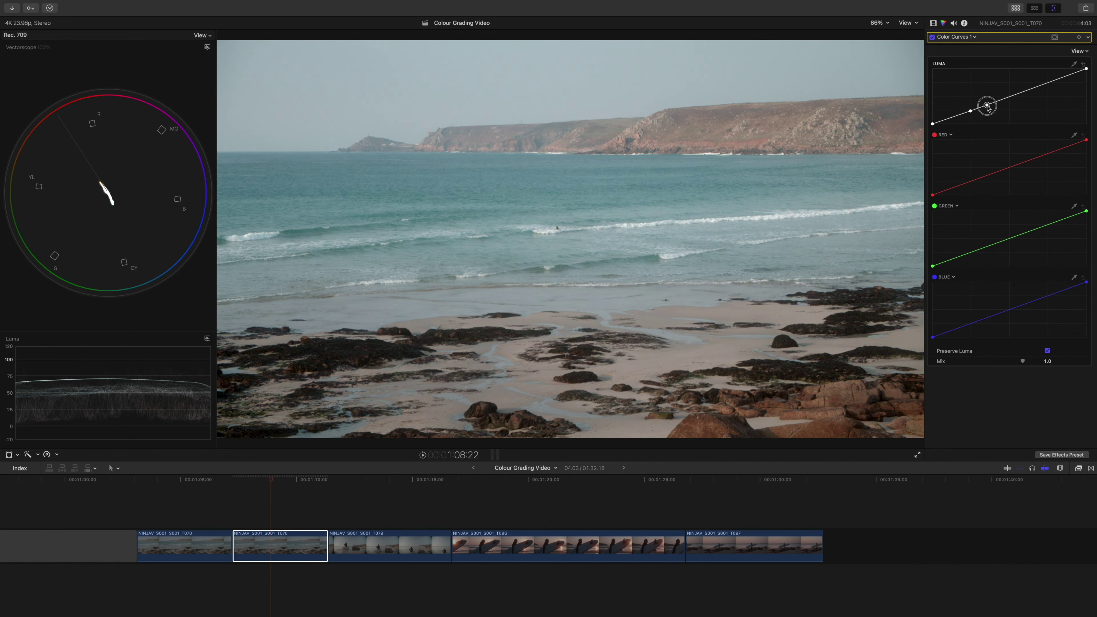
{"action": "left_click", "coordinate": [1020, 92]}
{"action": "left_click_drag", "start_coordinate": [1020, 91], "coordinate": [1020, 90]}
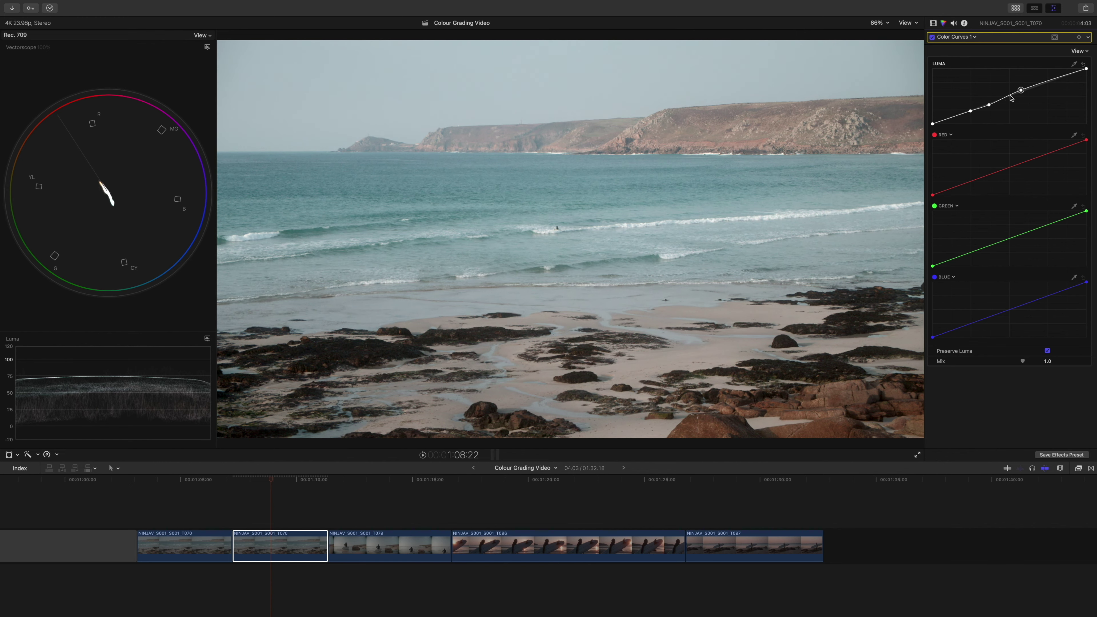
{"action": "left_click", "coordinate": [972, 37]}
{"action": "left_click", "coordinate": [980, 111]}
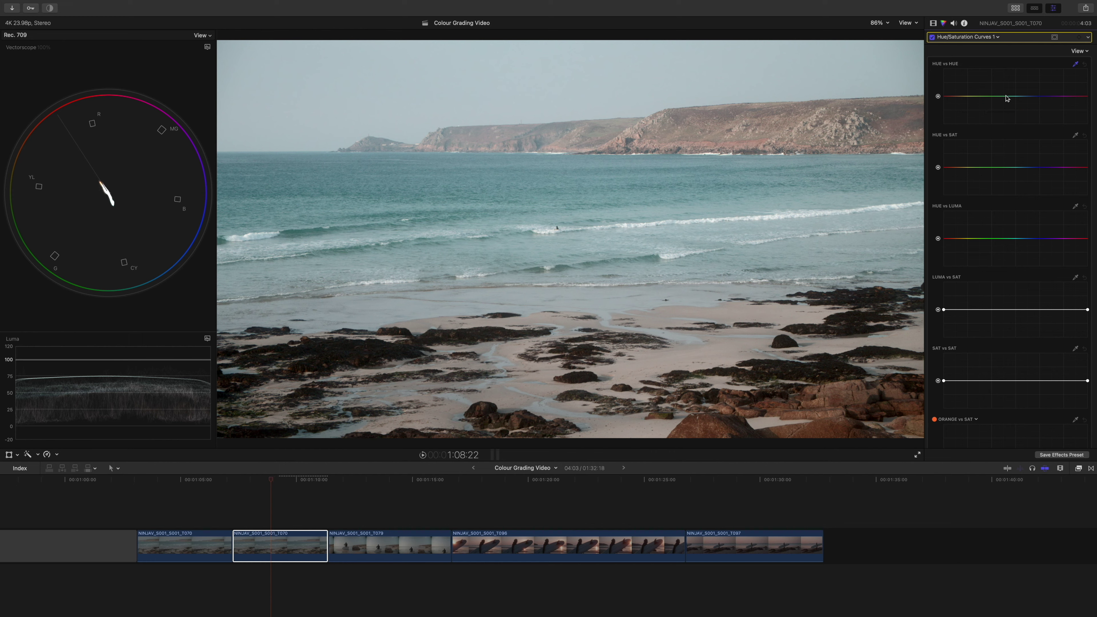
- Add Hue vs Hue points, shifting blue toward teal and adjusting cyan and green hues
{"action": "left_click", "coordinate": [960, 96]}
{"action": "left_click", "coordinate": [1062, 96]}
{"action": "mouse_move", "coordinate": [1030, 96]}
{"action": "left_mouse_down"}
{"action": "mouse_move", "coordinate": [1029, 108]}
{"action": "mouse_move", "coordinate": [1031, 93]}
{"action": "left_mouse_up"}
{"action": "mouse_move", "coordinate": [959, 96]}
{"action": "left_mouse_down"}
{"action": "mouse_move", "coordinate": [959, 105]}
{"action": "mouse_move", "coordinate": [976, 94]}
{"action": "left_mouse_up"}
{"action": "left_click", "coordinate": [976, 95]}
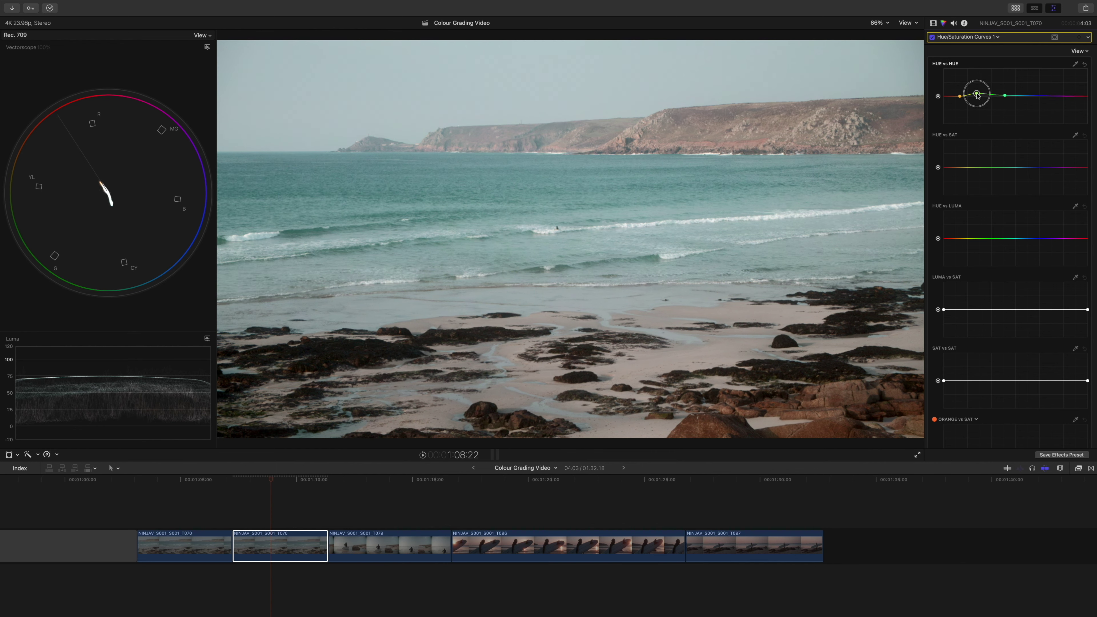
{"action": "left_click", "coordinate": [1018, 96]}
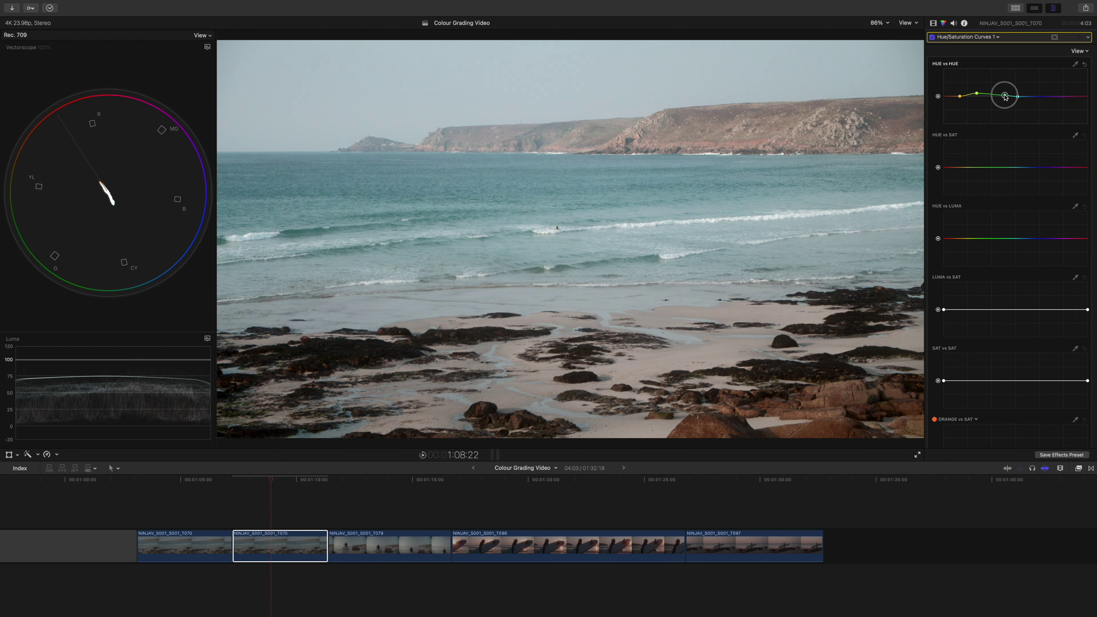
{"action": "left_click_drag", "start_coordinate": [1004, 95], "coordinate": [1035, 95]}
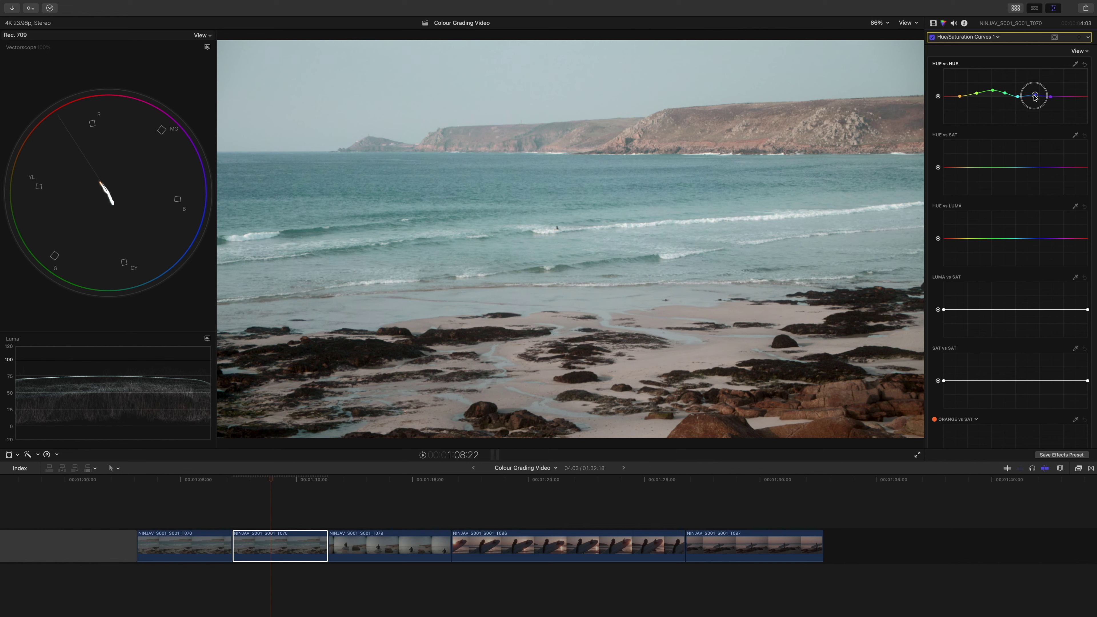
- Lower blue saturation, add orange and green Hue vs Sat points, and raise yellow hue slightly
{"action": "left_click", "coordinate": [1020, 167]}
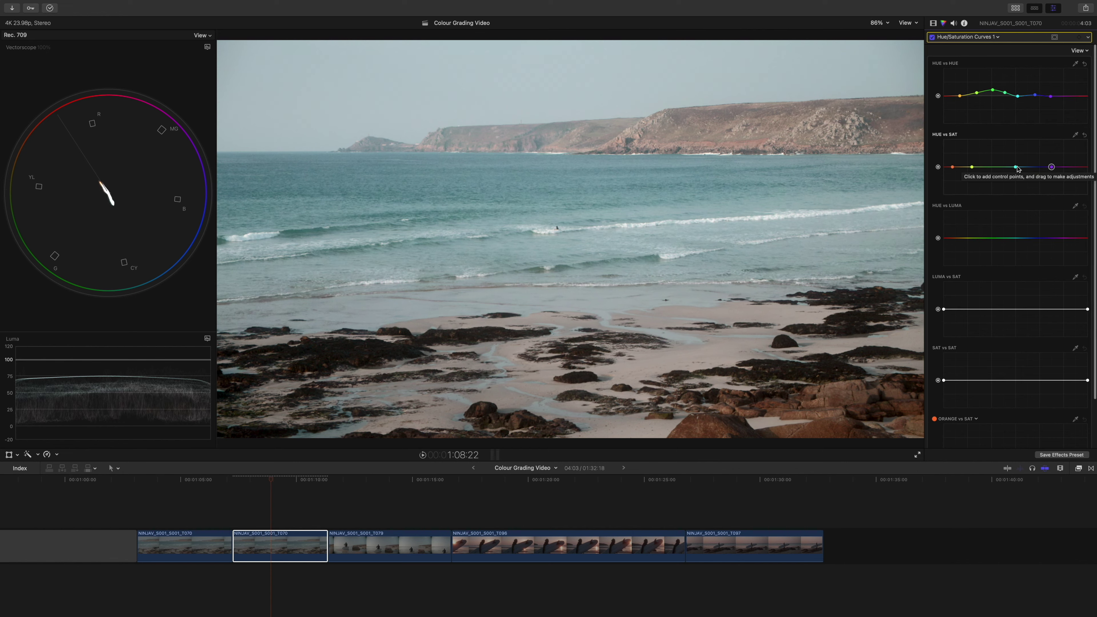
{"action": "left_click_drag", "start_coordinate": [1035, 167], "coordinate": [955, 160]}
{"action": "left_click", "coordinate": [1004, 167]}
{"action": "left_click", "coordinate": [1035, 172]}
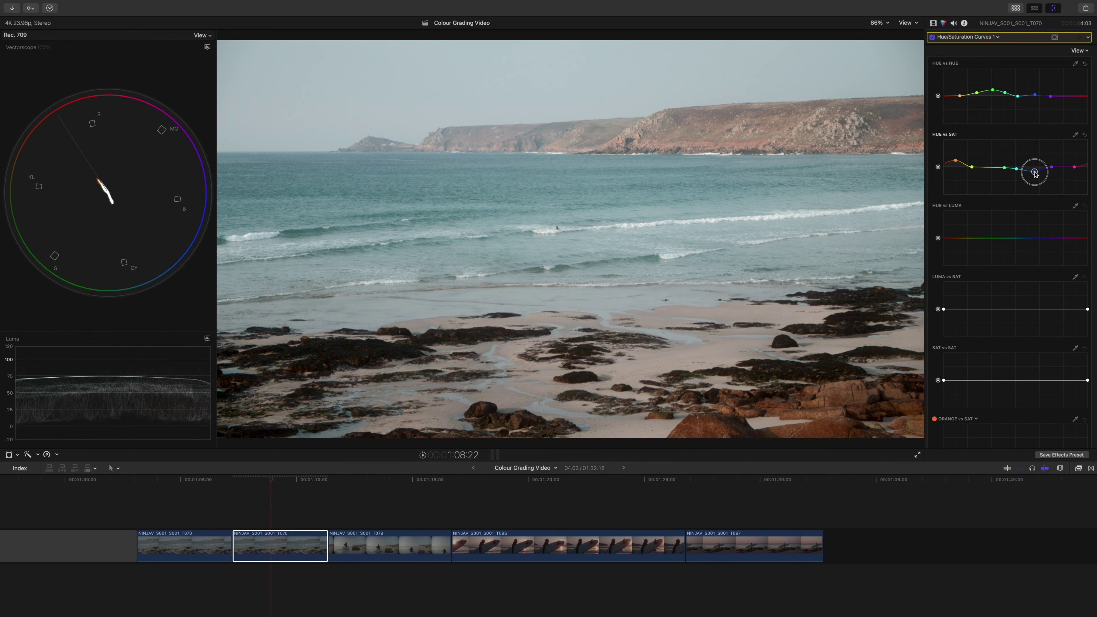
{"action": "left_click_drag", "start_coordinate": [977, 92], "coordinate": [977, 90]}
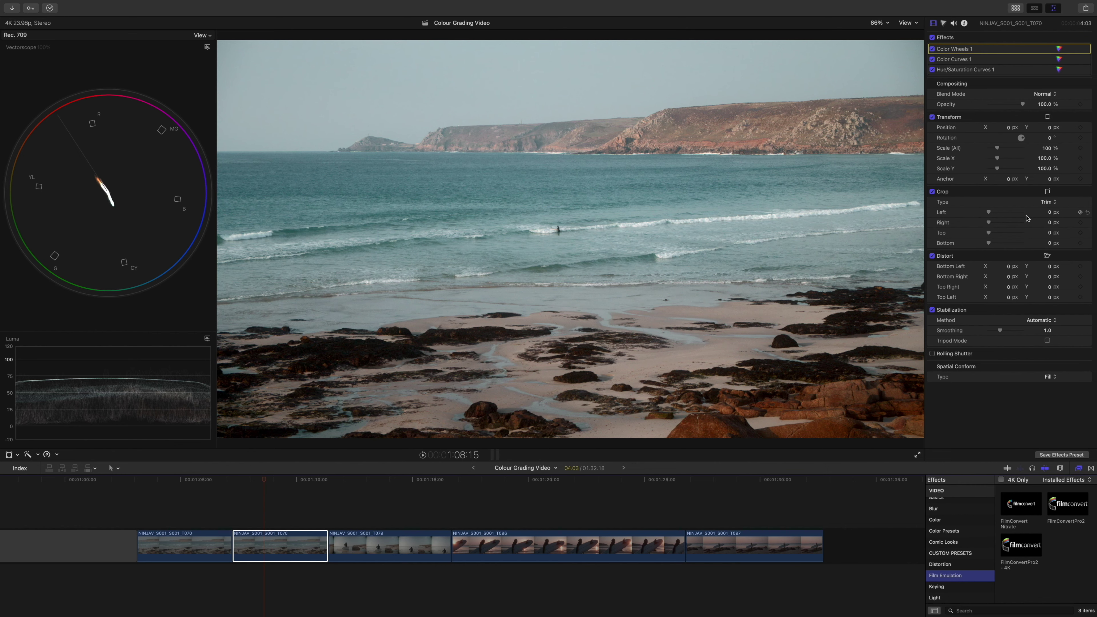
- Apply FilmConvertPro2 - 4K to the coastline clip and choose a film stock under Convert to
{"action": "double_click", "coordinate": [1019, 546]}
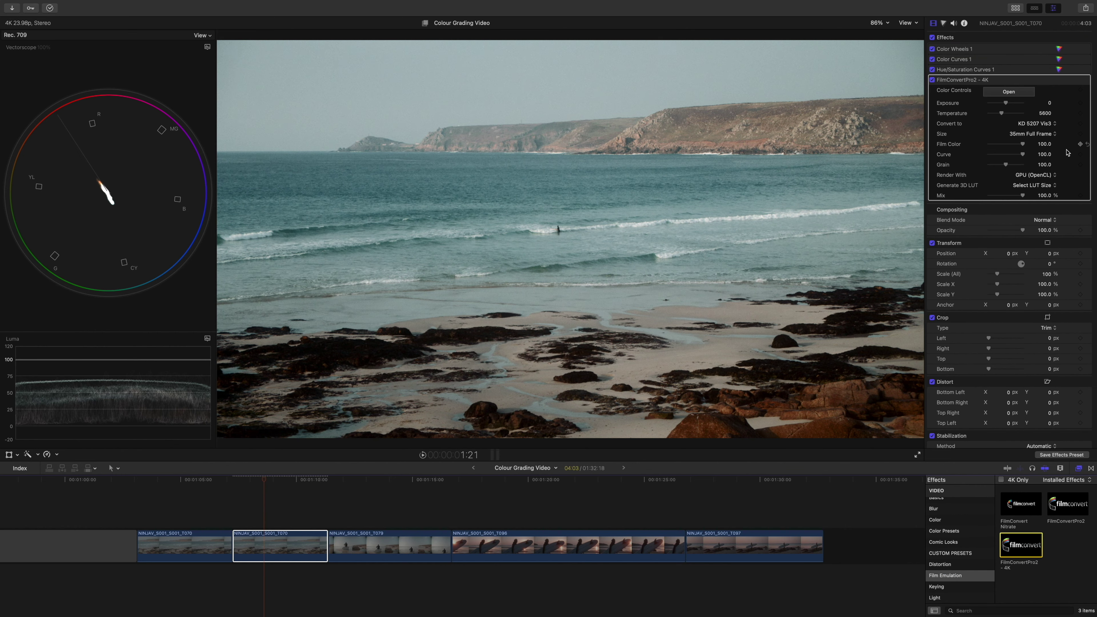
{"action": "left_click", "coordinate": [1036, 123]}
{"action": "left_click", "coordinate": [1036, 144]}
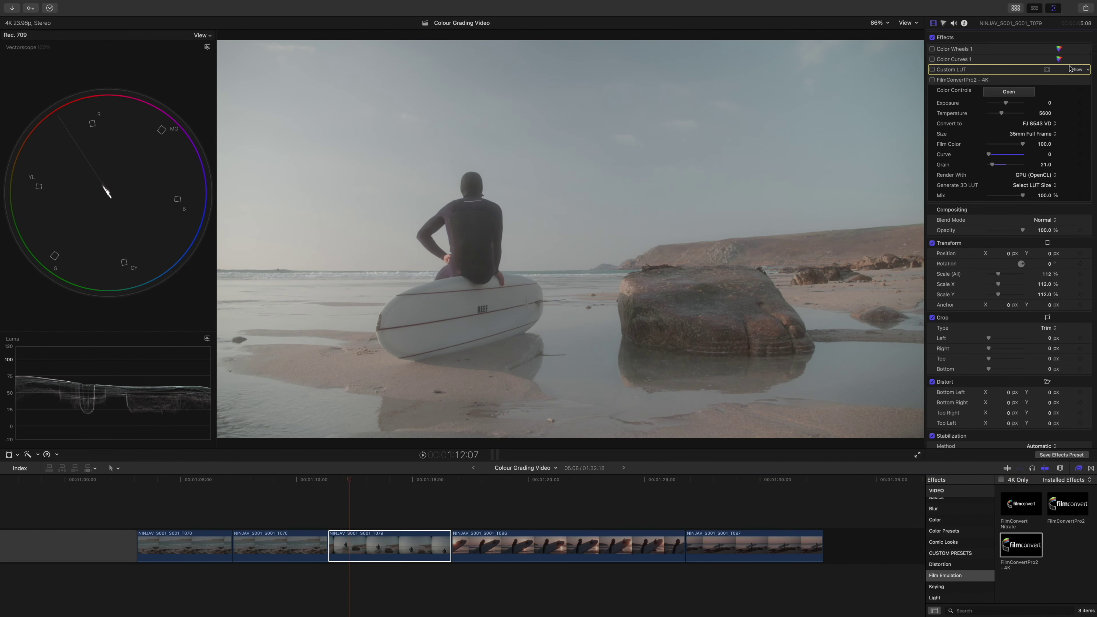
- Turn on the RF KERNOW Custom LUT, toggling it off and on to compare
{"action": "left_click", "coordinate": [1074, 70]}
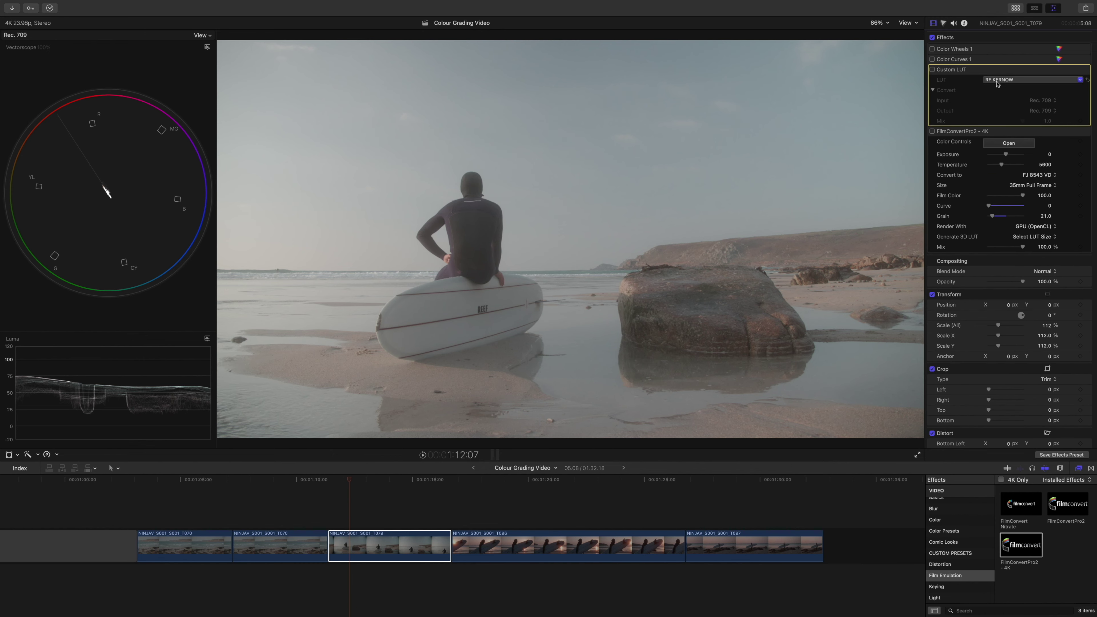
{"action": "left_click", "coordinate": [932, 69]}
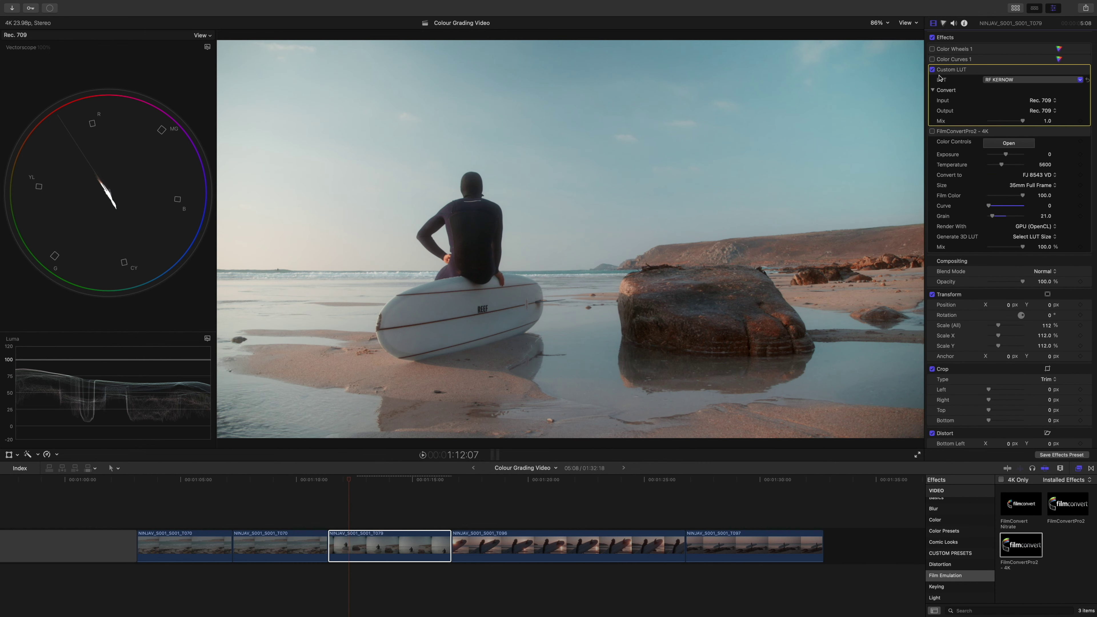
{"action": "left_click", "coordinate": [932, 69]}
{"action": "left_click", "coordinate": [933, 69]}
- Enable Color Wheels 1 and Color Curves 1 and view them in the Color inspector
{"action": "left_click", "coordinate": [932, 60]}
{"action": "left_click", "coordinate": [932, 49]}
{"action": "left_click", "coordinate": [1059, 49]}
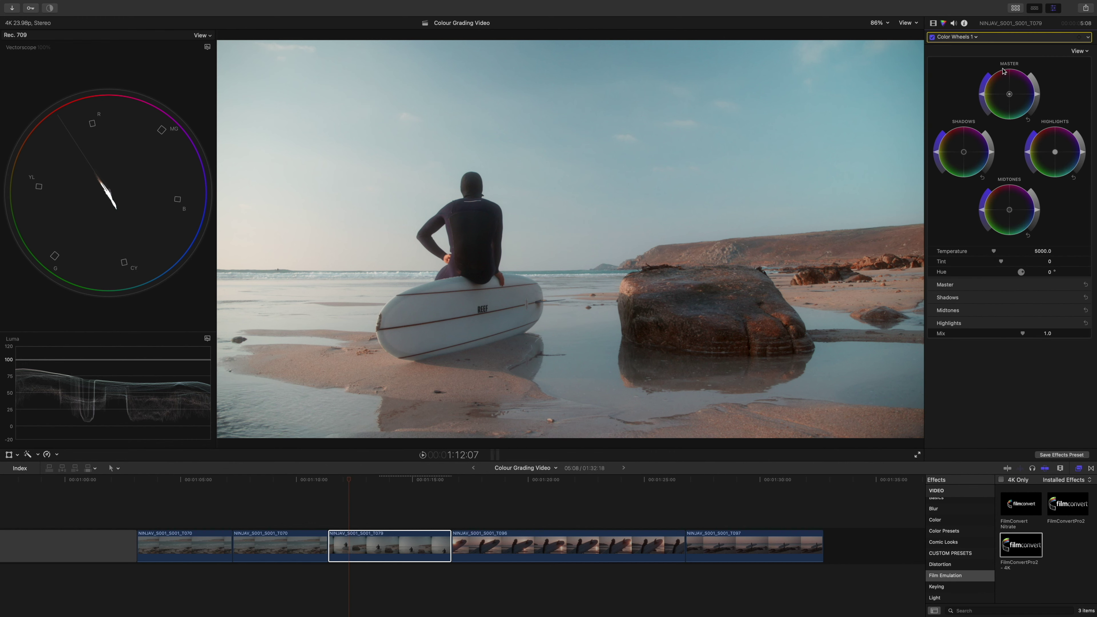
{"action": "left_click", "coordinate": [955, 37]}
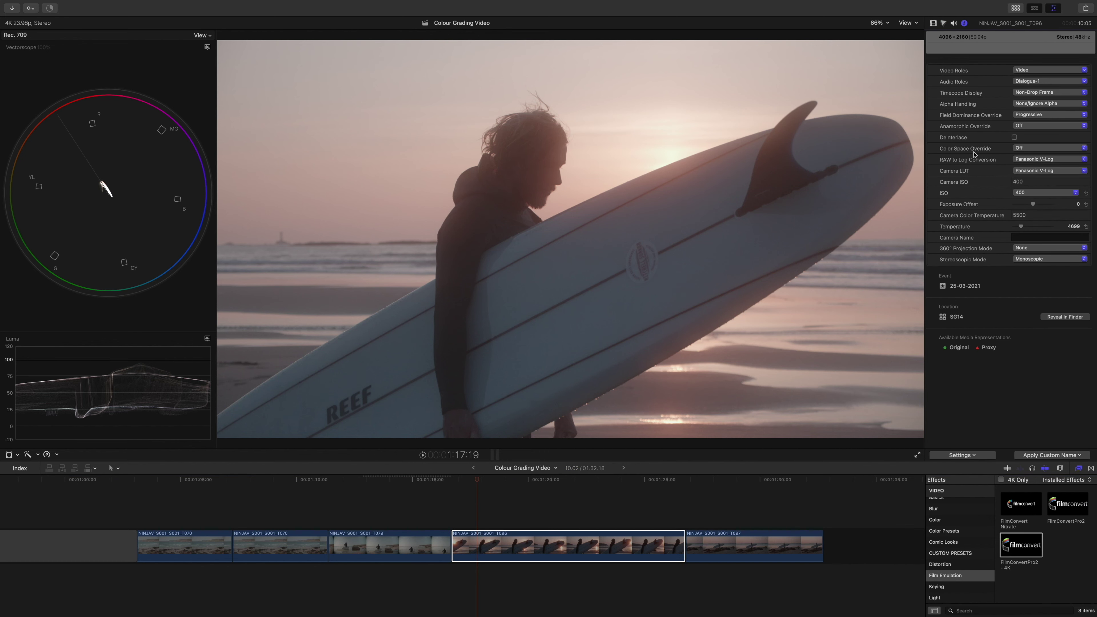
- Turn on the Custom LUT and enable Color Wheels for the sunset surfboard clip
{"action": "left_click", "coordinate": [933, 23]}
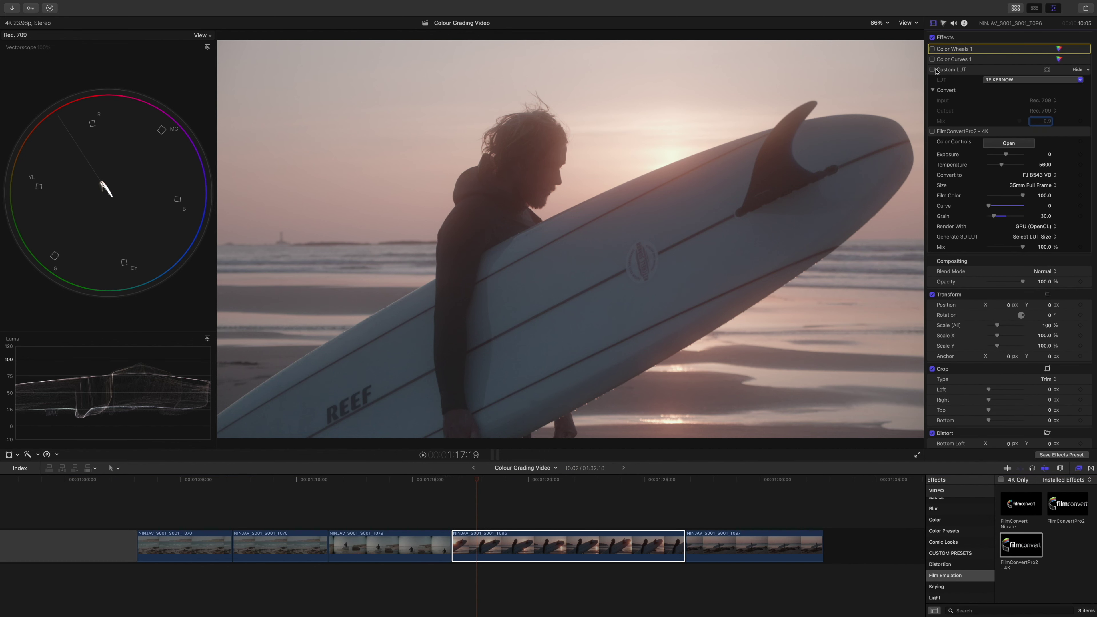
{"action": "left_click", "coordinate": [931, 69]}
{"action": "key", "text": "super+6"}
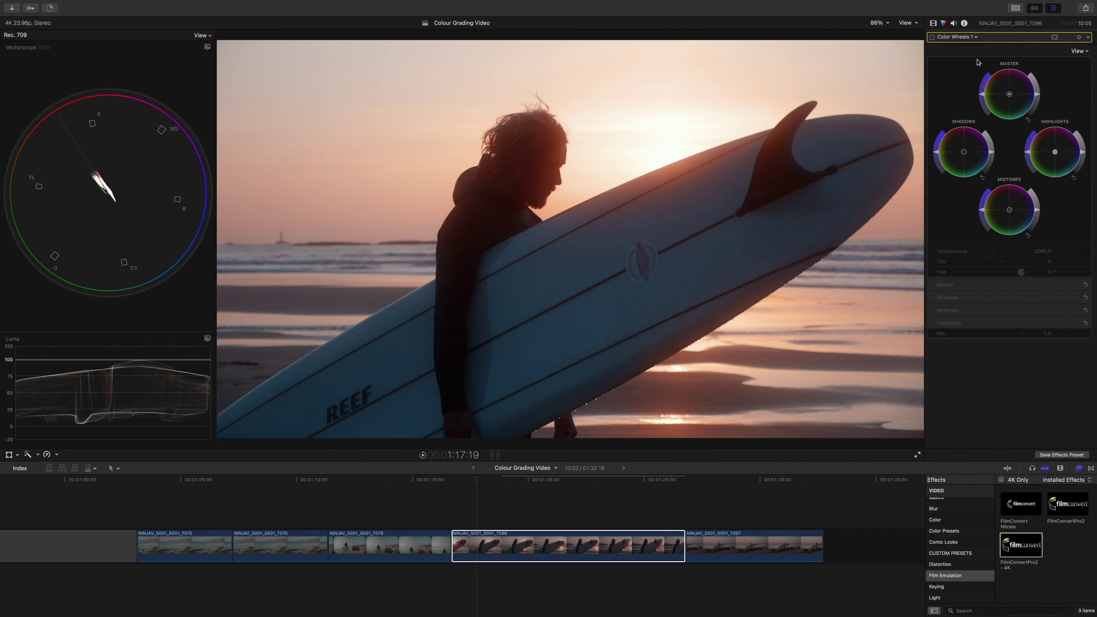
{"action": "left_click", "coordinate": [933, 38]}
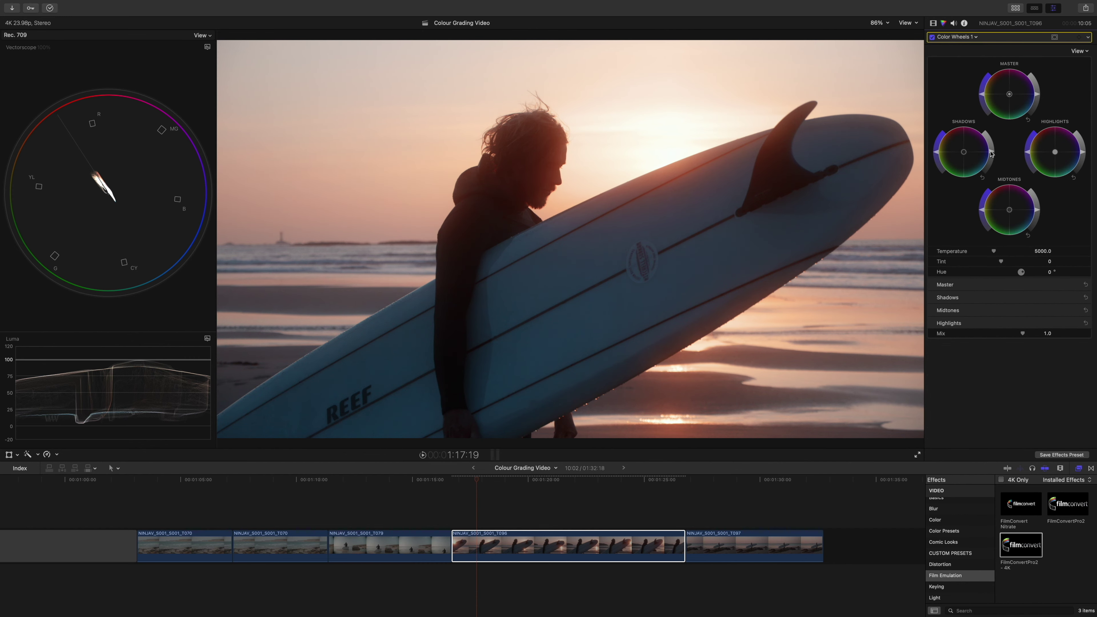
- Lift the midtones slightly and lower the highlights to darken the sky
{"action": "left_click_drag", "start_coordinate": [1035, 209], "coordinate": [1036, 206]}
{"action": "left_click", "coordinate": [1082, 153]}
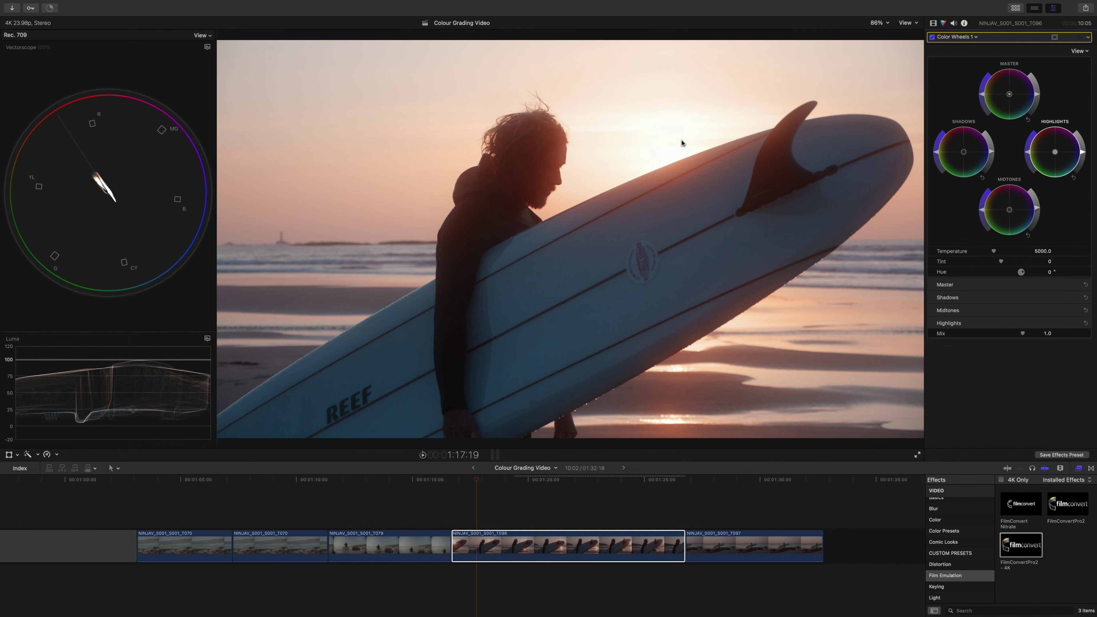
{"action": "left_click", "coordinate": [1081, 155]}
{"action": "left_click_drag", "start_coordinate": [1081, 155], "coordinate": [1085, 160]}
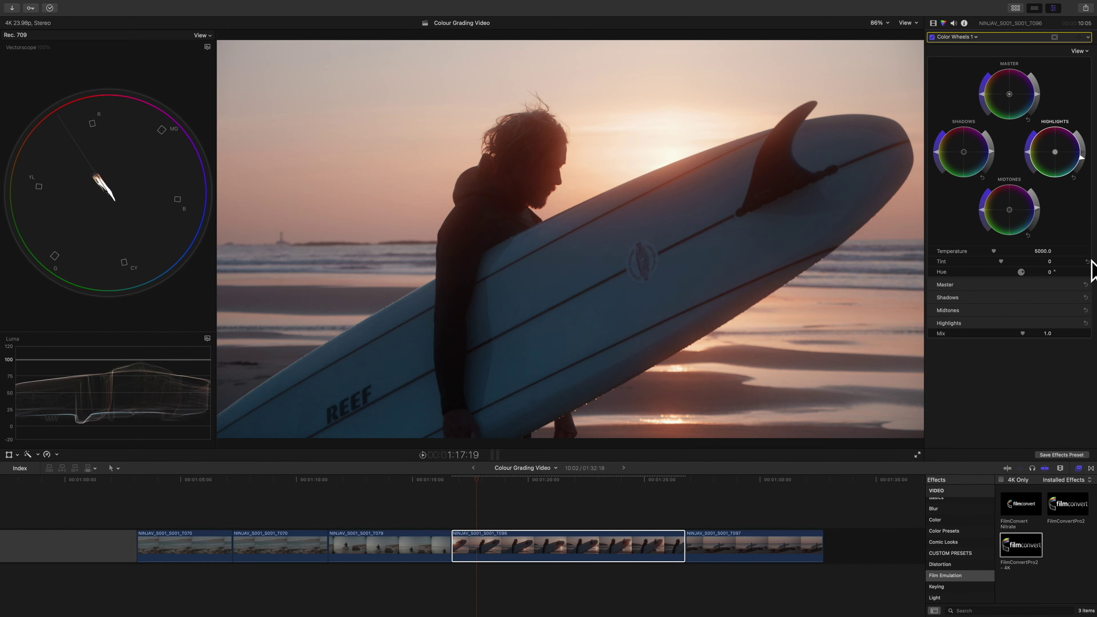
{"action": "key", "text": "super+6"}
{"action": "left_click", "coordinate": [1003, 100]}
- Add two points to the sunset clip's luma curve
{"action": "left_click", "coordinate": [1029, 90]}
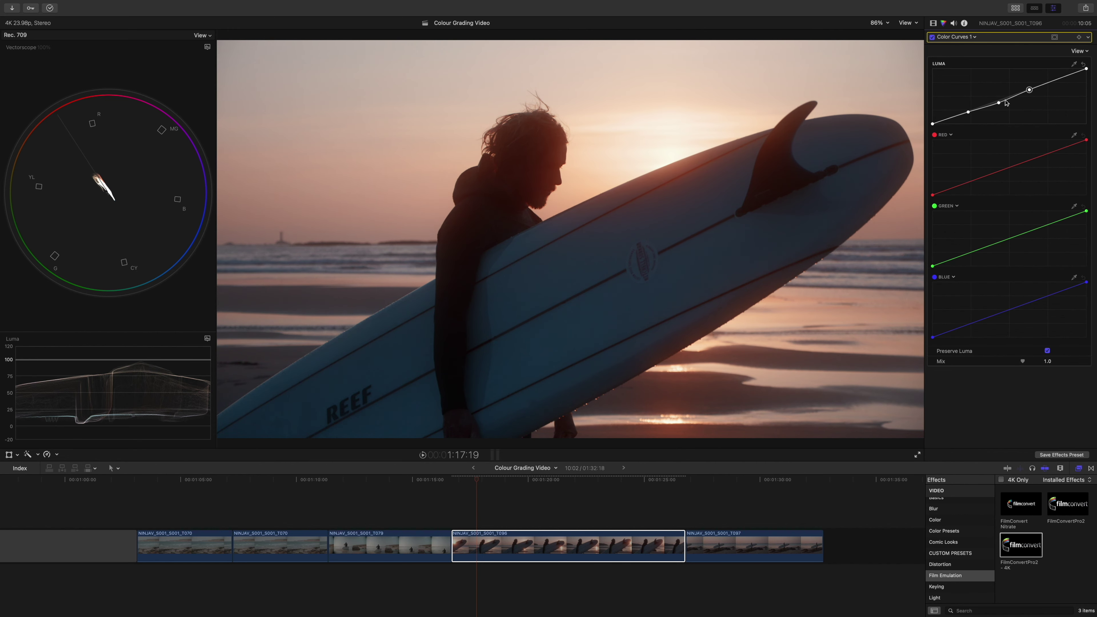
{"action": "left_click", "coordinate": [998, 100]}
{"action": "left_click", "coordinate": [968, 113]}
{"action": "left_click", "coordinate": [957, 37]}
{"action": "left_click", "coordinate": [955, 45]}
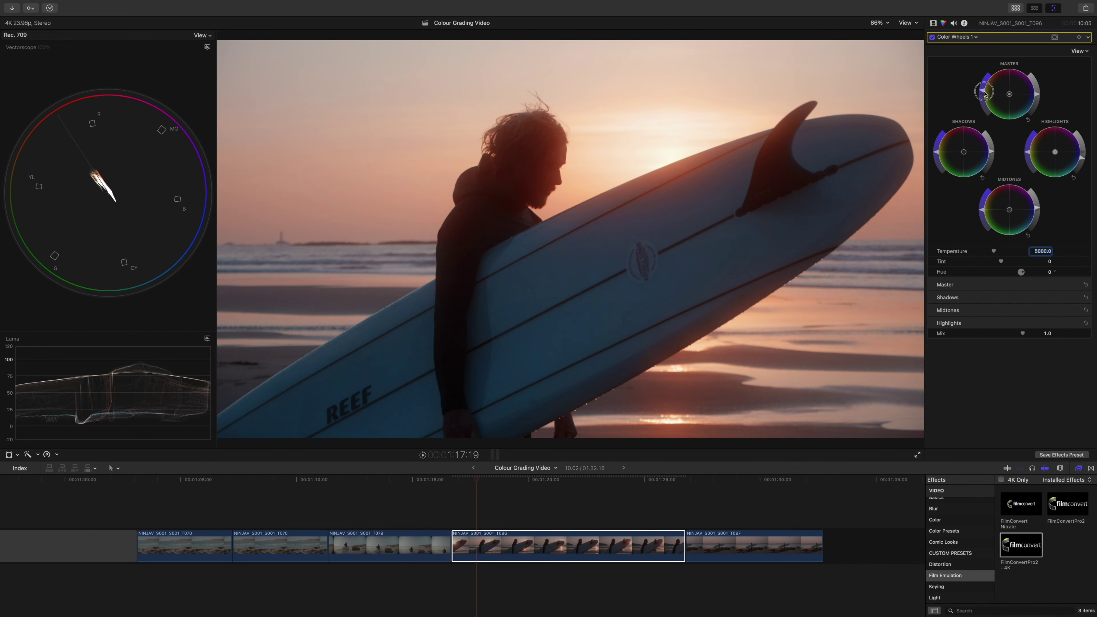
- Cool the clip's RAW Temperature in the Info inspector to 3869
{"action": "key", "text": "ctrl+super+4"}
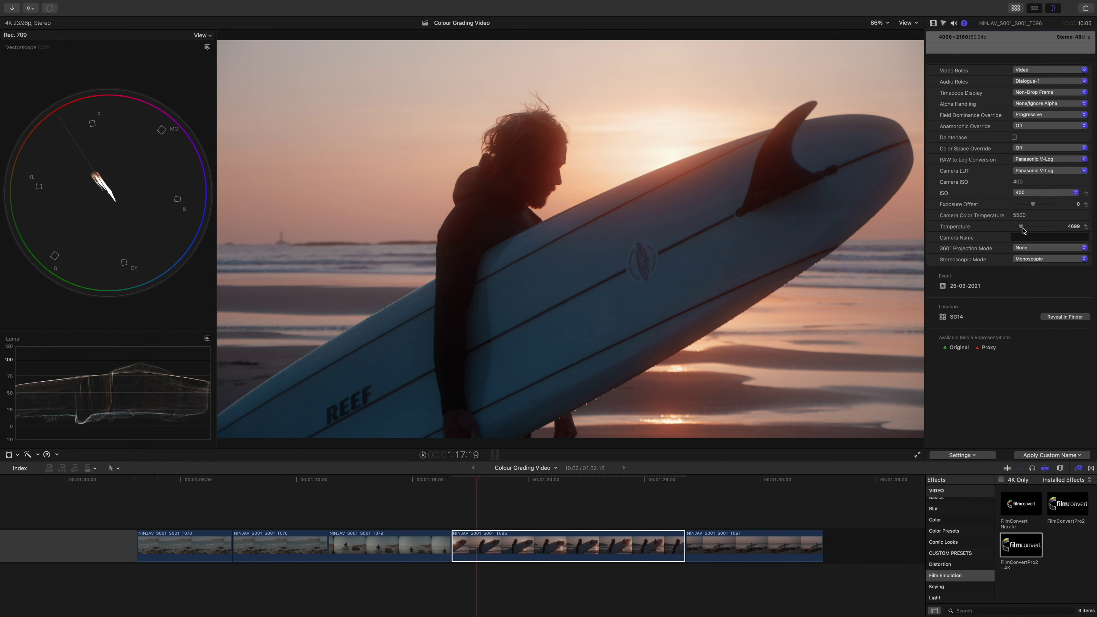
{"action": "left_click_drag", "start_coordinate": [1027, 229], "coordinate": [1026, 229]}
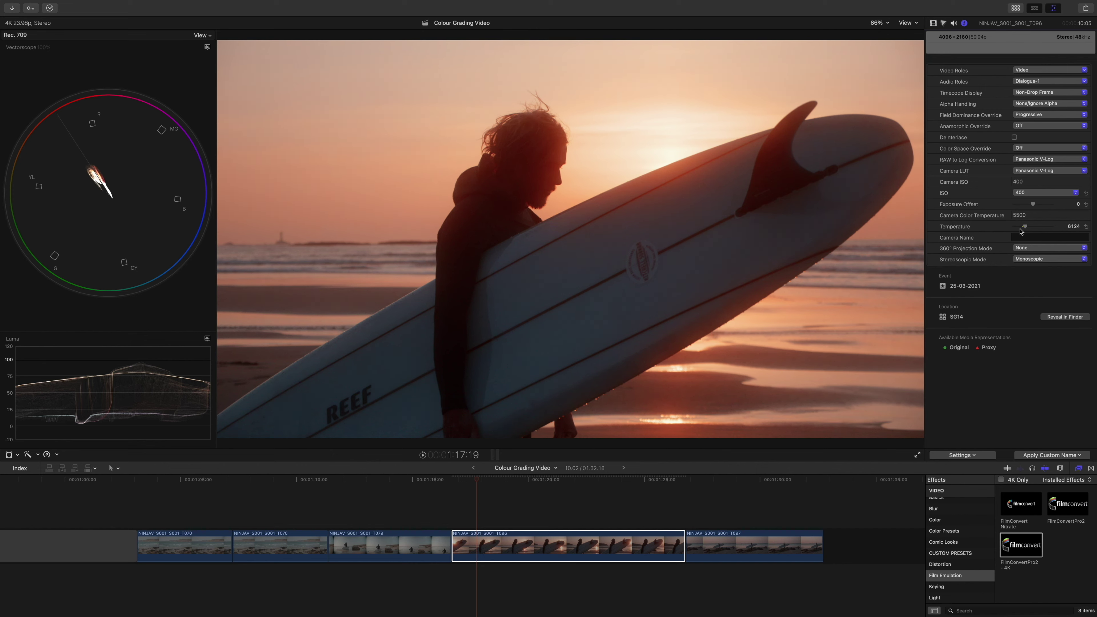
{"action": "left_click_drag", "start_coordinate": [1020, 231], "coordinate": [1019, 230]}
{"action": "left_click", "coordinate": [1020, 230]}
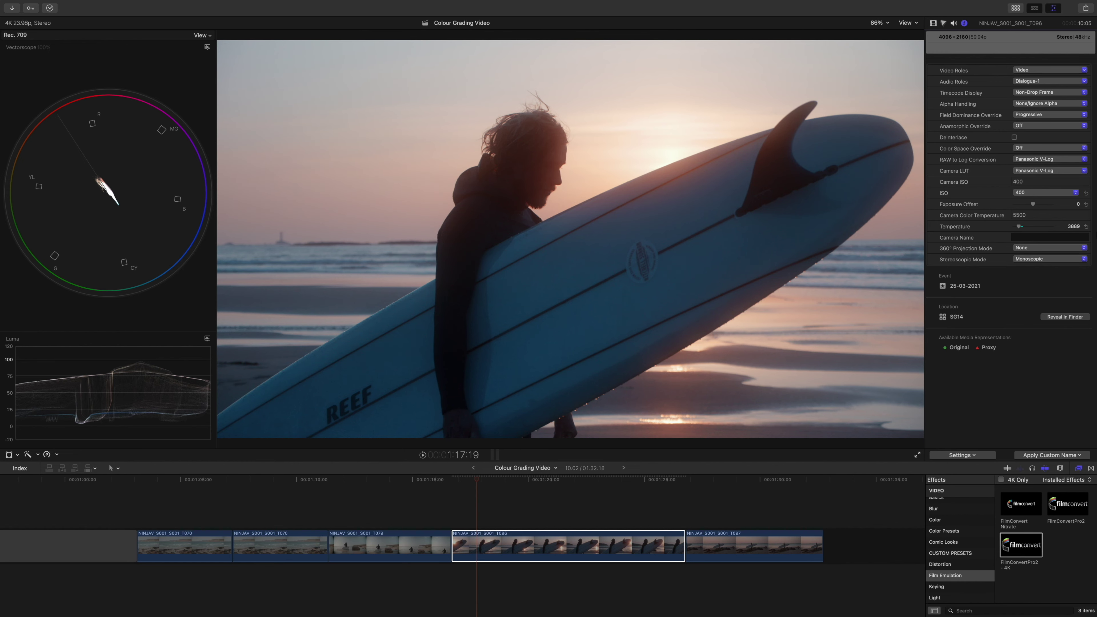
- Reset the RAW Temperature, turn off FilmConvertPro2, and move the playhead to the coastline clip
{"action": "left_click", "coordinate": [1087, 227]}
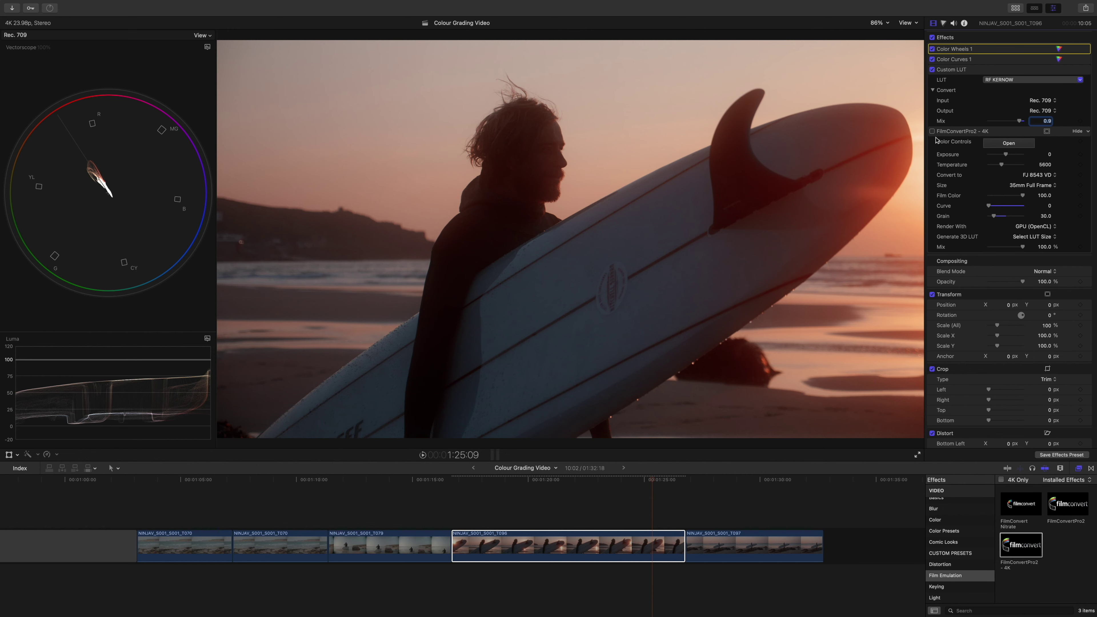
{"action": "left_click", "coordinate": [933, 132]}
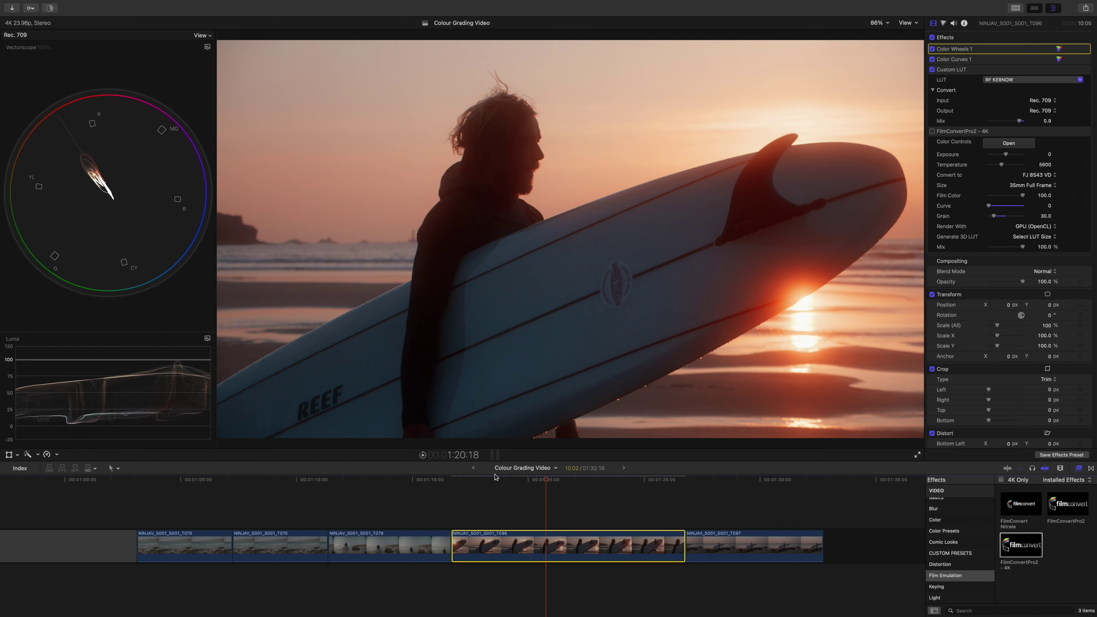
{"action": "left_click", "coordinate": [275, 496]}
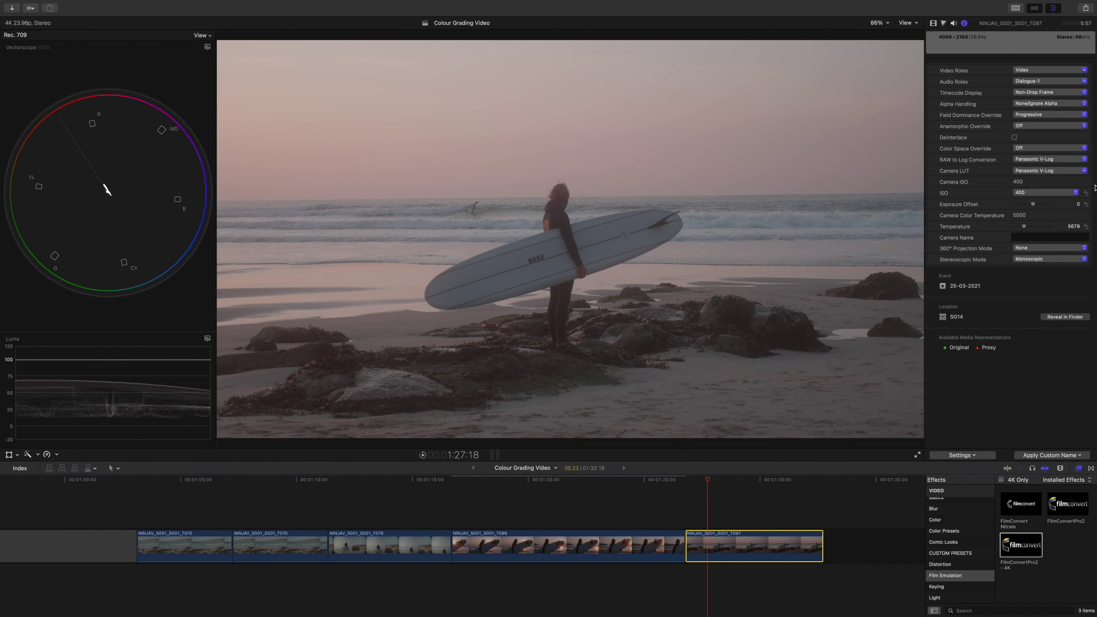
- Enable Custom LUT, Color Wheels 1 and Color Curves 1 on the dusk surfer clip
{"action": "left_click", "coordinate": [933, 22]}
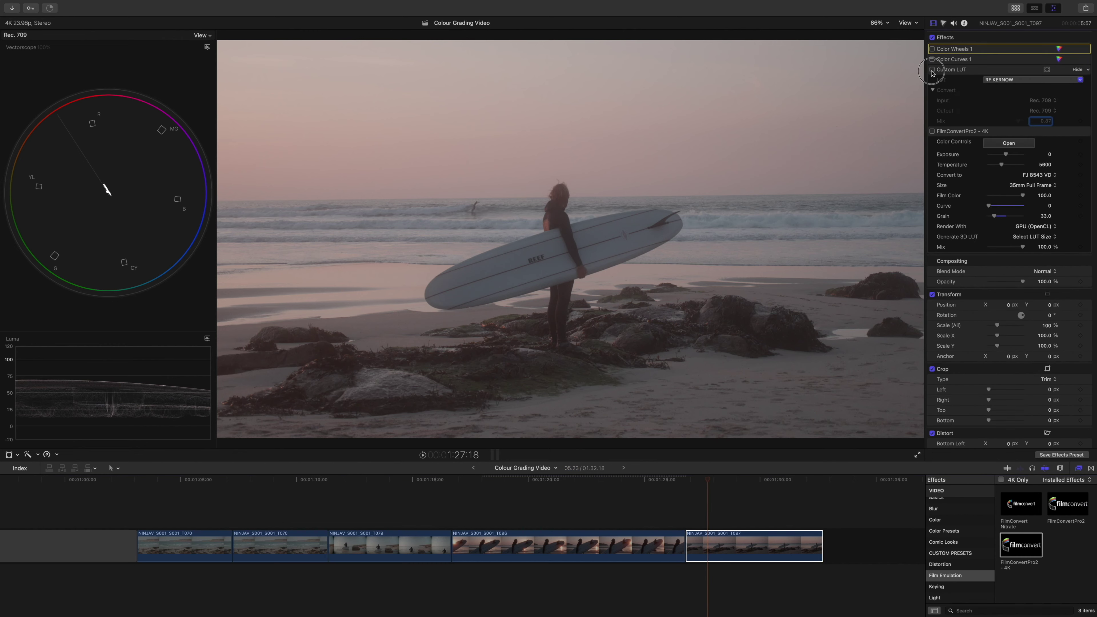
{"action": "left_click", "coordinate": [932, 70]}
{"action": "left_click", "coordinate": [932, 49]}
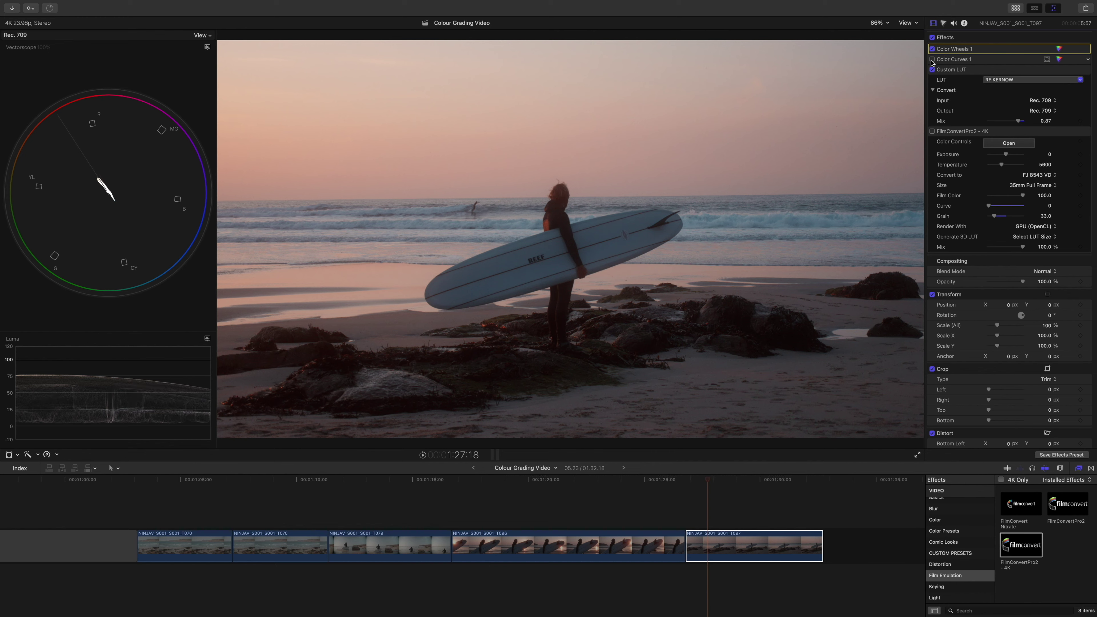
{"action": "left_click", "coordinate": [931, 59]}
- In Color Curves, raise a Luma curve point to brighten the sunset image
{"action": "left_click", "coordinate": [1058, 50]}
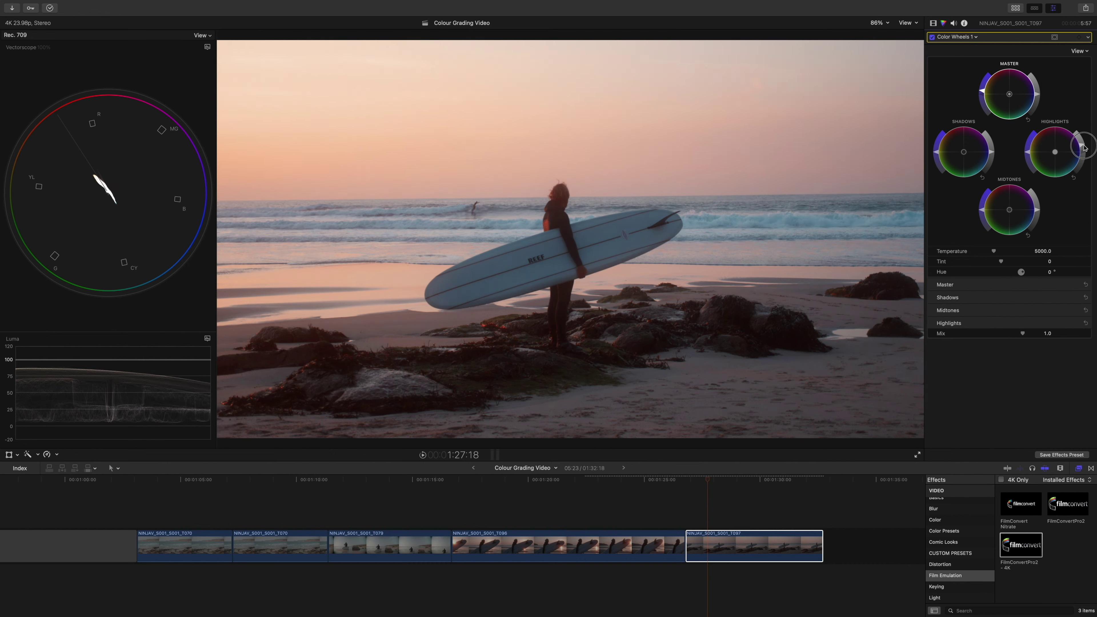
{"action": "left_click", "coordinate": [956, 36]}
{"action": "left_click_drag", "start_coordinate": [1005, 101], "coordinate": [975, 108]}
- In the RAW settings, dip Temperature to about 5279, then warm it to 6969
{"action": "key", "text": "ctrl+super+4"}
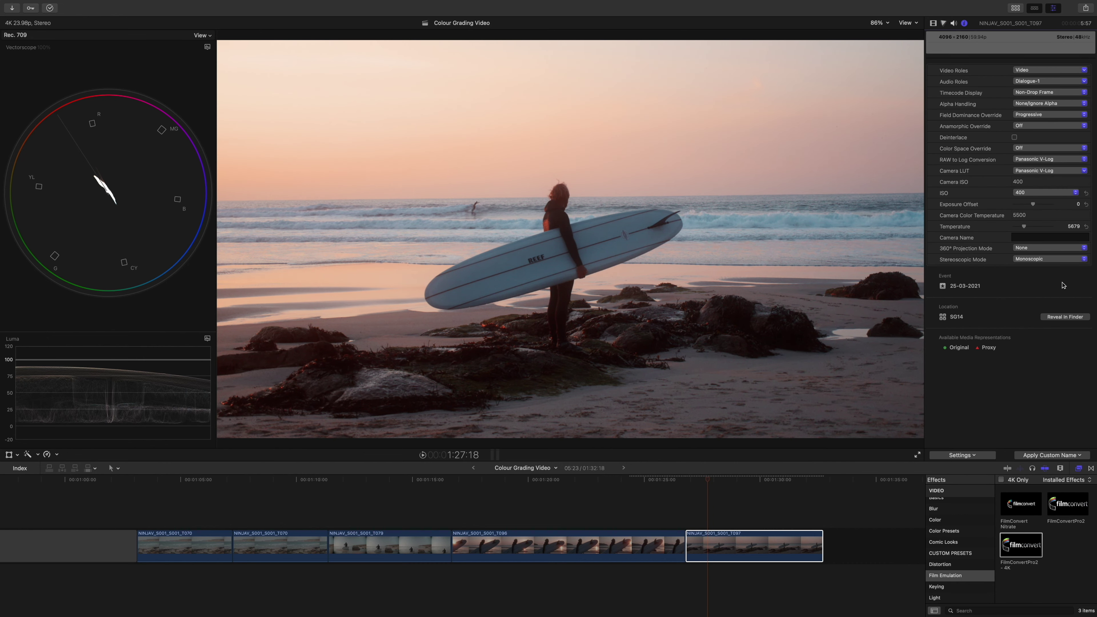
{"action": "left_click", "coordinate": [1024, 230]}
{"action": "left_click_drag", "start_coordinate": [1024, 229], "coordinate": [1025, 228]}
{"action": "left_click", "coordinate": [1024, 229]}
{"action": "left_click", "coordinate": [1024, 229]}
{"action": "left_click_drag", "start_coordinate": [1022, 229], "coordinate": [1027, 228]}
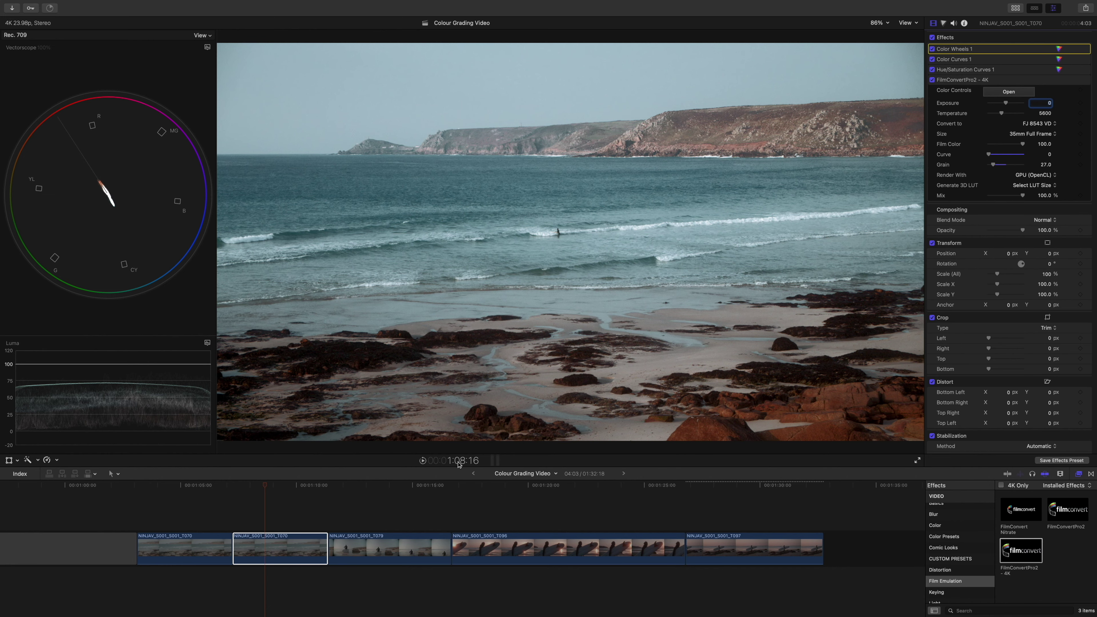
- Scrub the coastline clip and check its Hue/Saturation Curves before returning to the effects list
{"action": "mouse_move", "coordinate": [272, 484]}
{"action": "left_mouse_down"}
{"action": "mouse_move", "coordinate": [292, 486]}
{"action": "mouse_move", "coordinate": [275, 490]}
{"action": "left_mouse_up"}
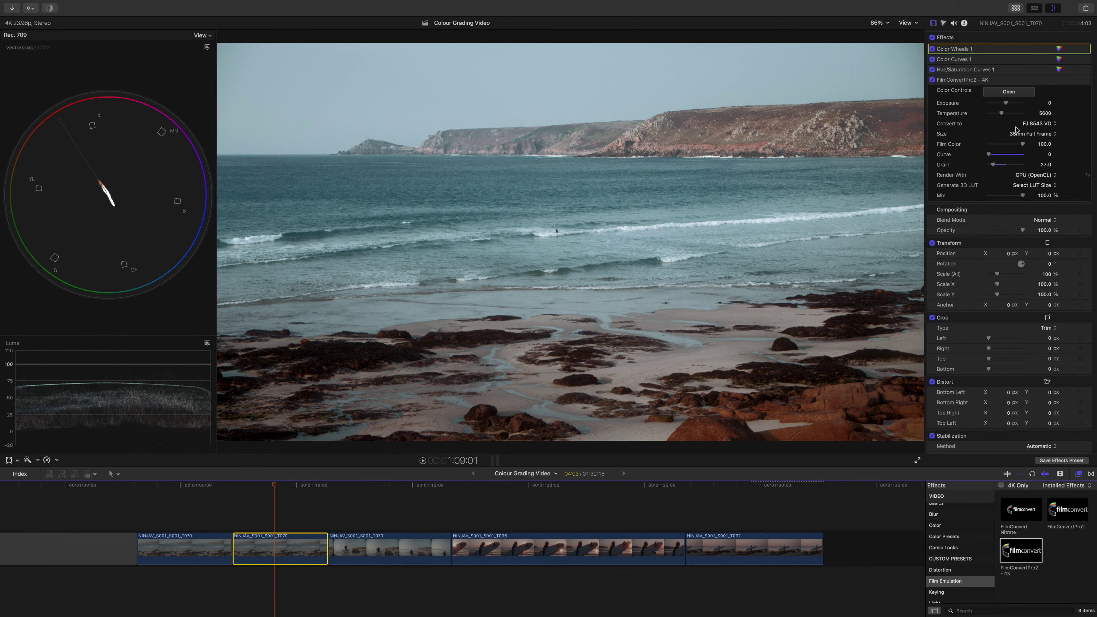
{"action": "left_click", "coordinate": [1059, 69]}
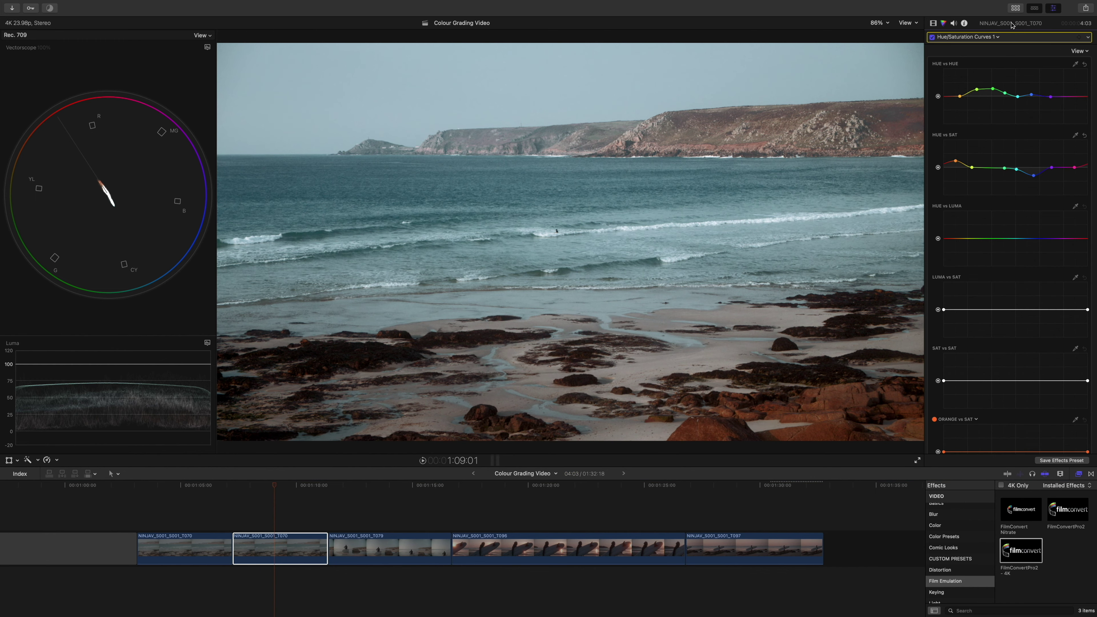
{"action": "left_click", "coordinate": [967, 37]}
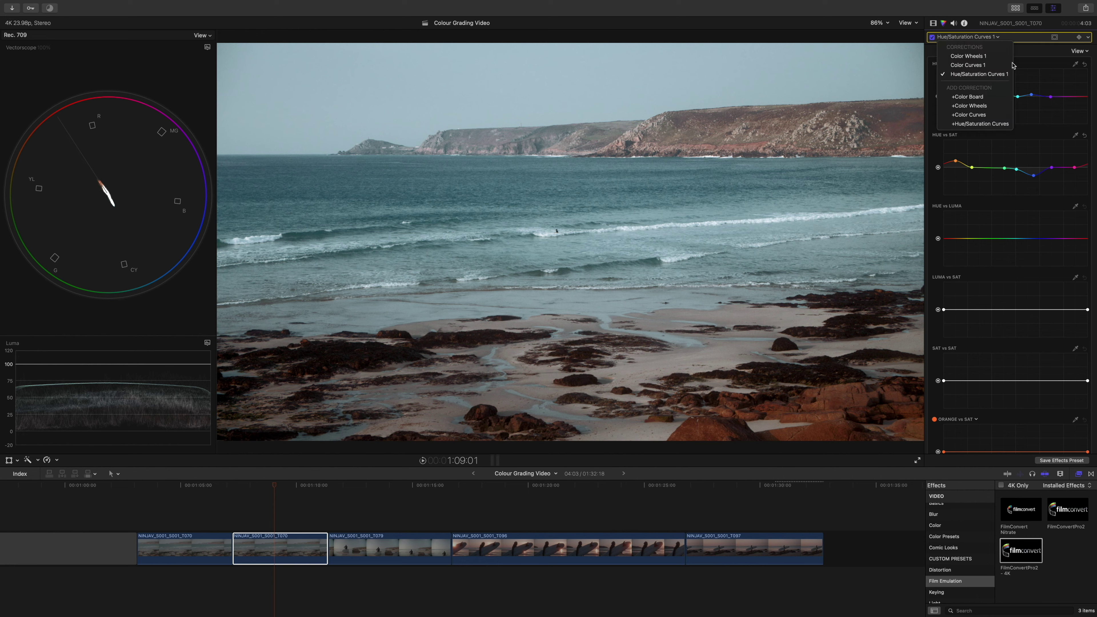
{"action": "left_click", "coordinate": [944, 85]}
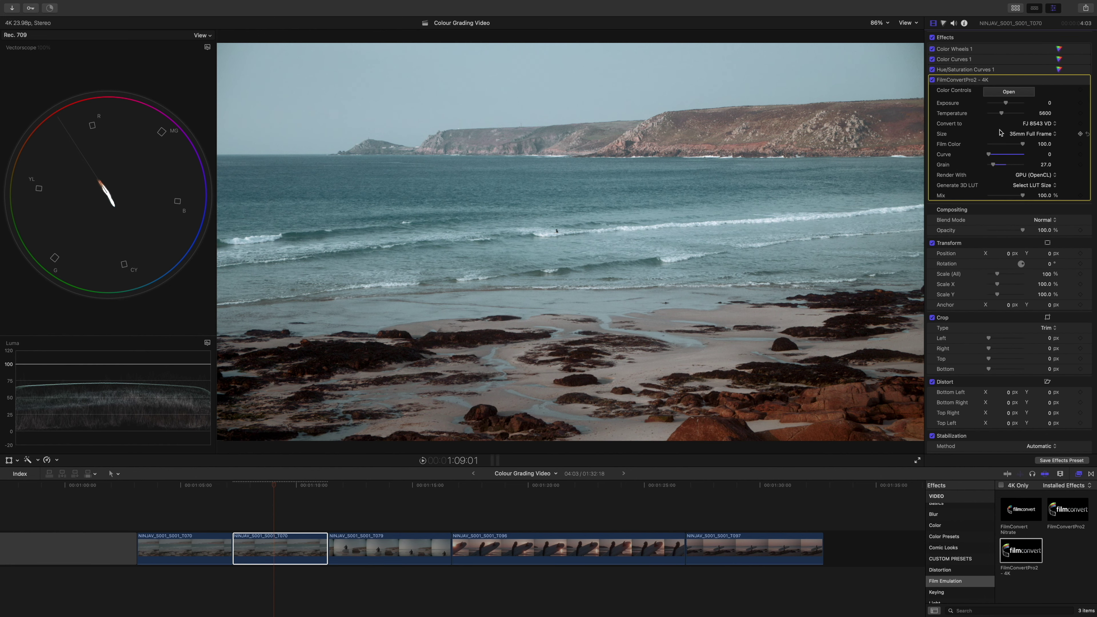
- Toggle FilmConvertPro2 off and on to compare, then lower Grain from 27 to 20
{"action": "left_click", "coordinate": [932, 81]}
{"action": "left_click", "coordinate": [931, 80]}
{"action": "left_click", "coordinate": [931, 81]}
{"action": "mouse_move", "coordinate": [993, 164]}
{"action": "left_mouse_down"}
{"action": "mouse_move", "coordinate": [1005, 168]}
{"action": "mouse_move", "coordinate": [992, 169]}
{"action": "left_mouse_up"}
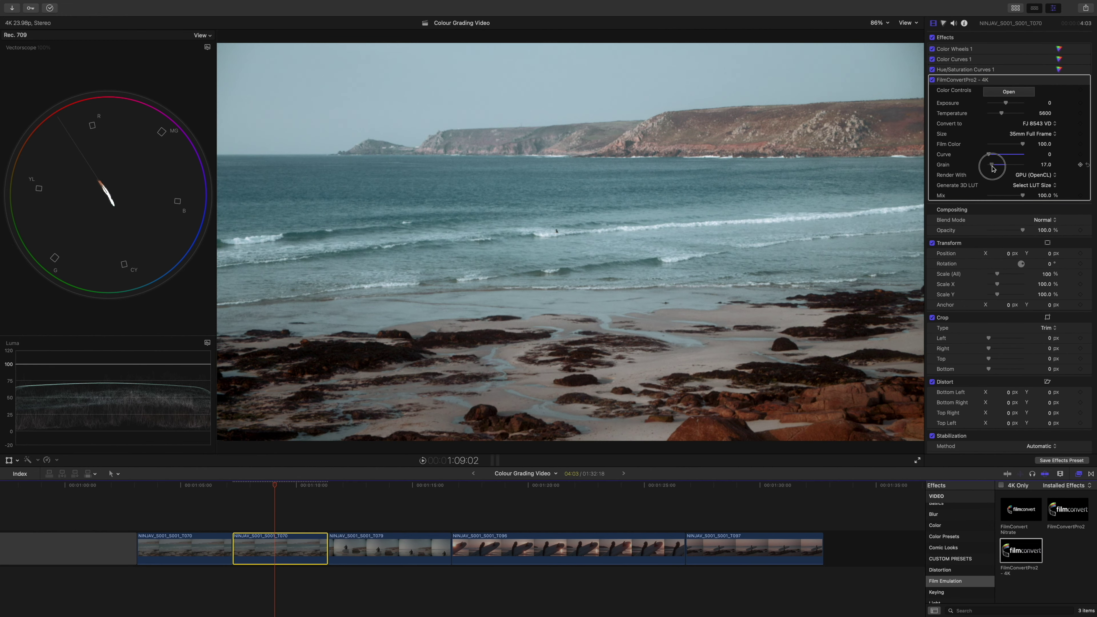